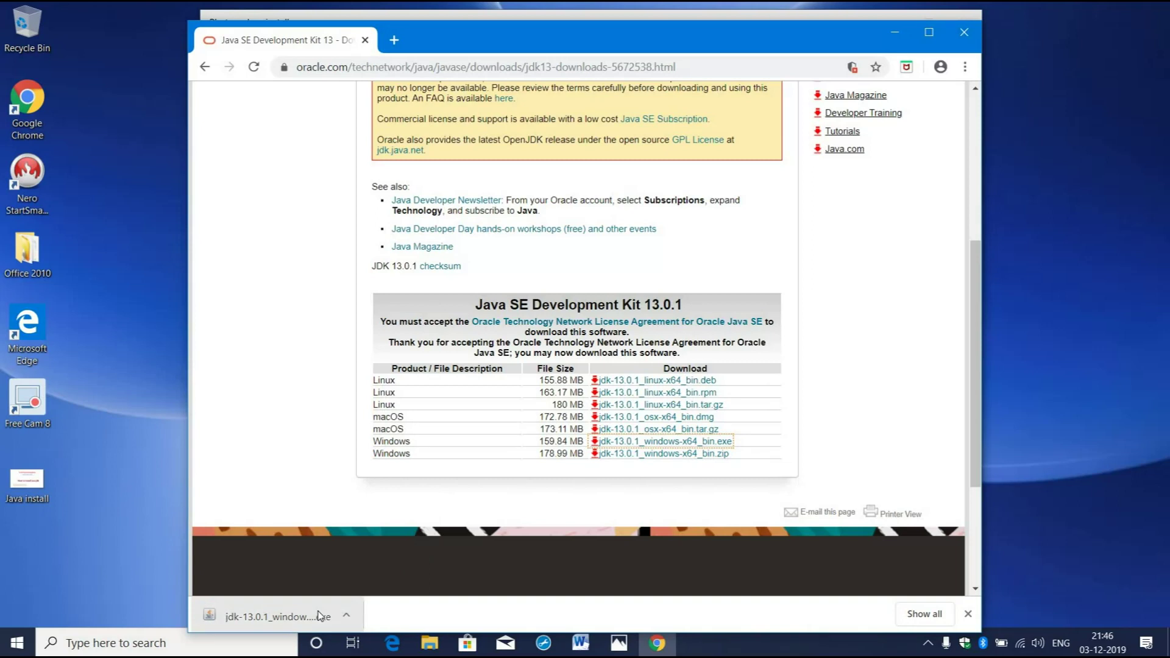
Run the downloaded jdk-13.0.1_windows-x64_bin installer from its download folder and advance the setup wizard to the destination folder page
left_click(911, 621)
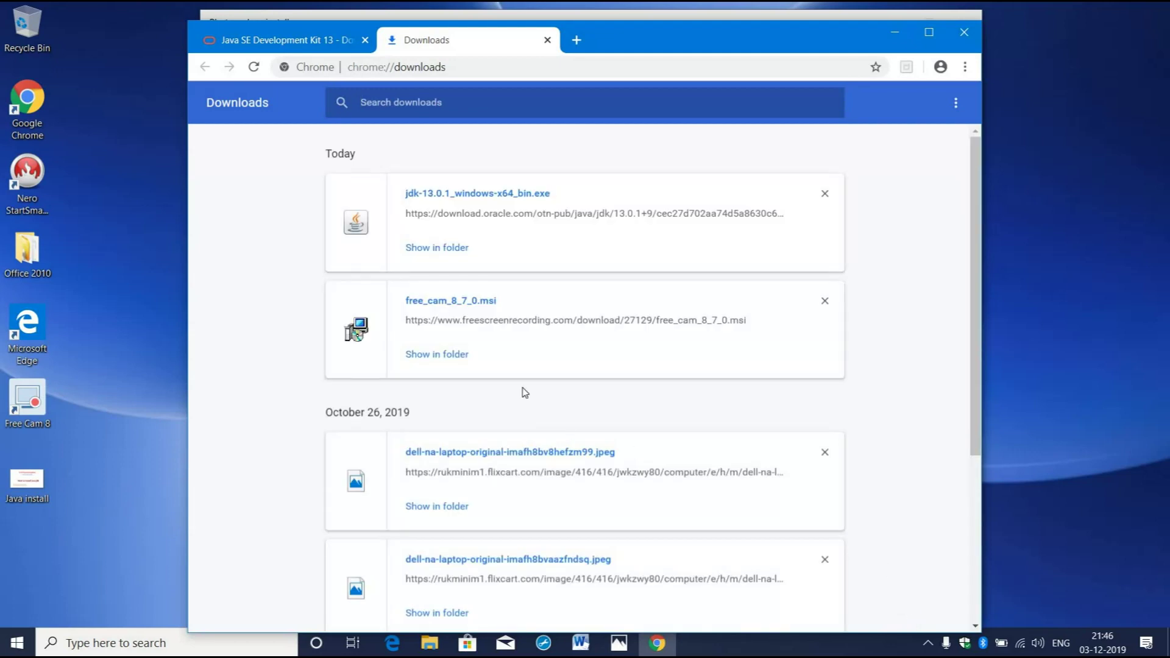
left_click(461, 254)
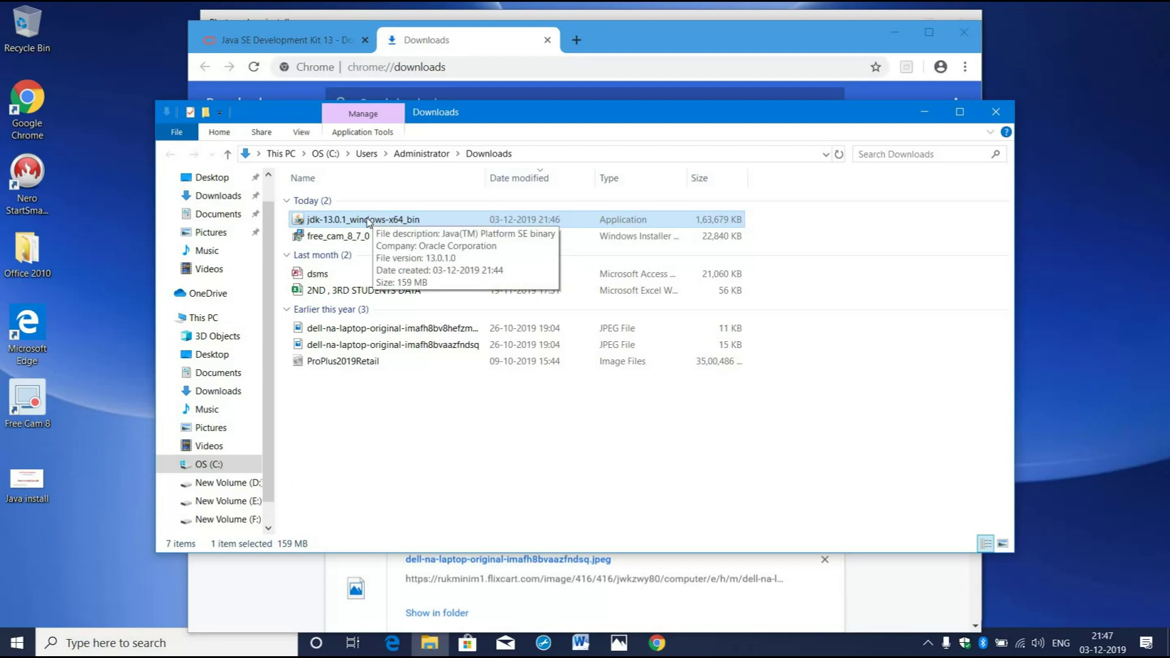
double_click(367, 220)
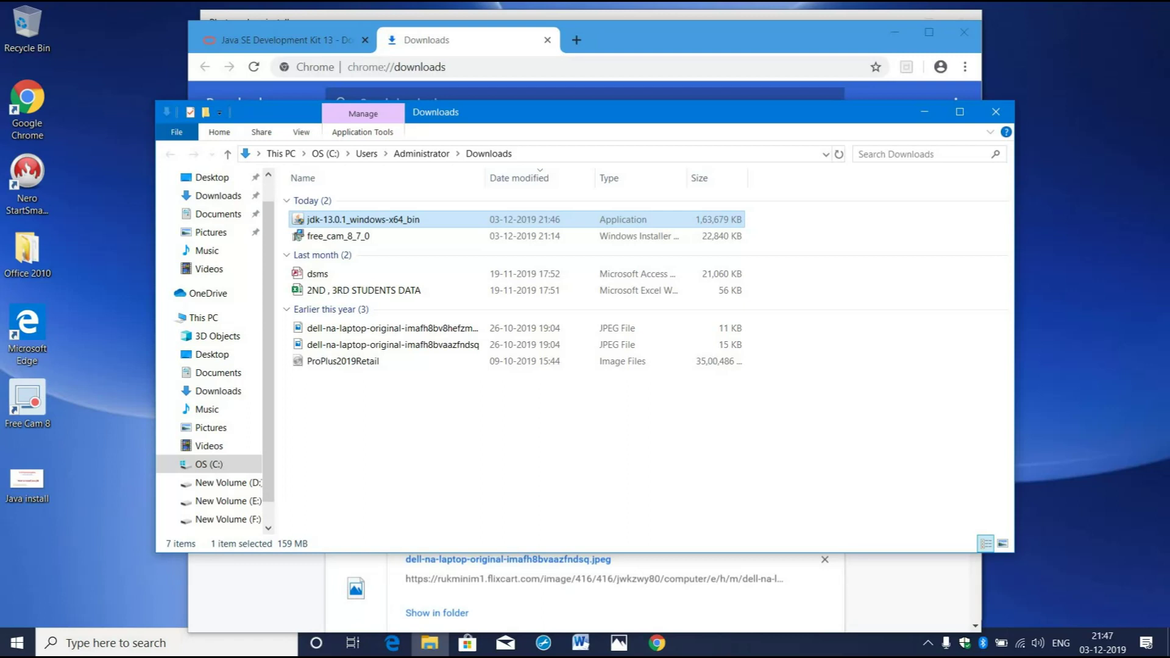
key("Return")
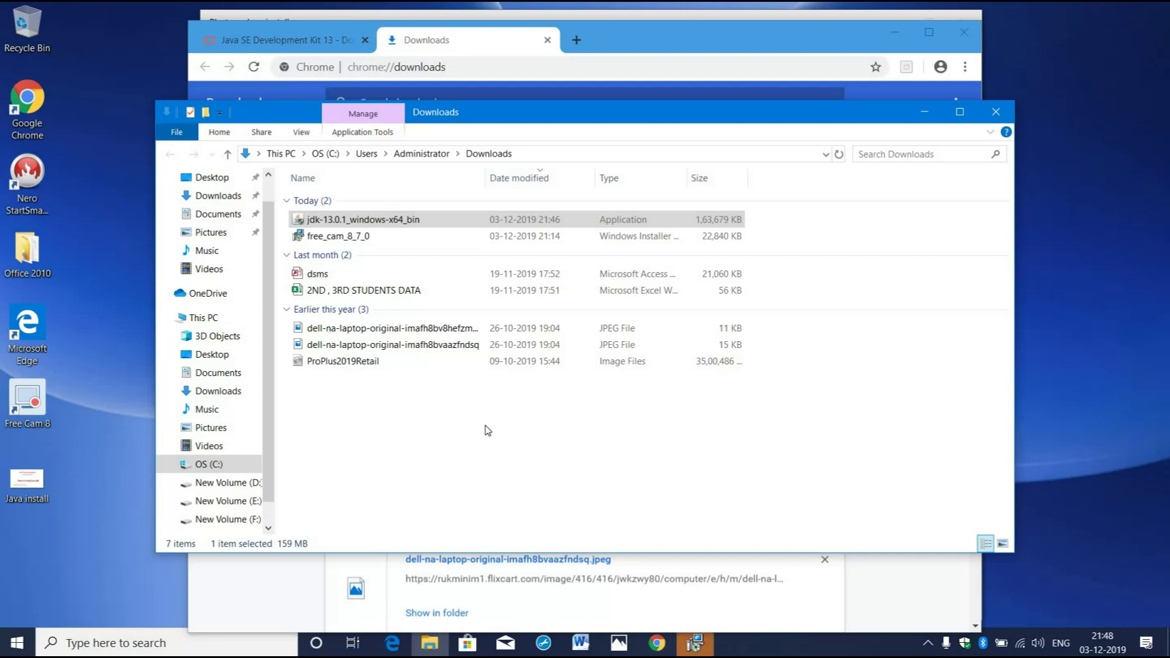
left_click(694, 647)
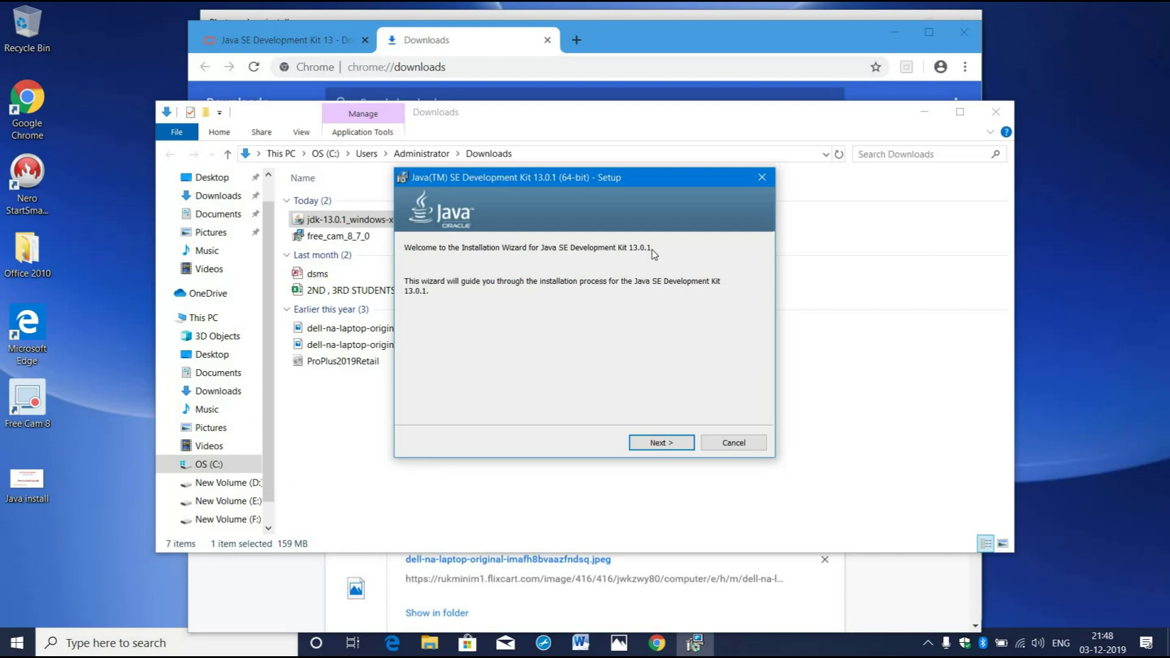
left_click(659, 443)
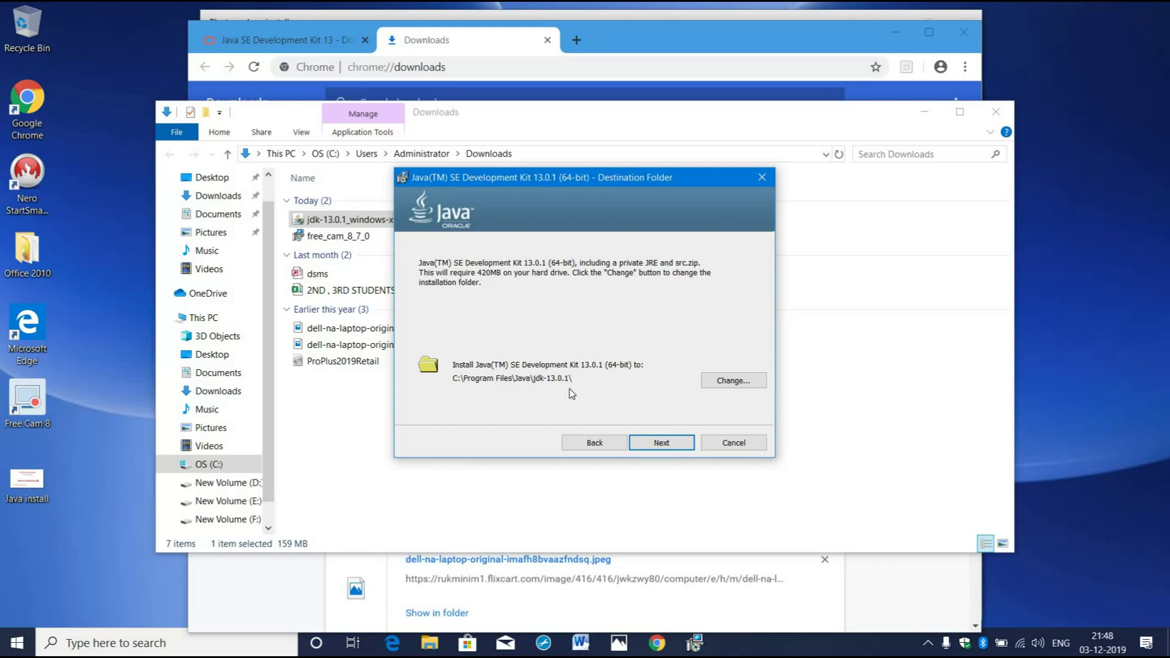
Copy the JDK installation path C:\Program Files\Java\jdk-13.0.1\ from the change-folder page and leave the destination unaltered
left_click(718, 380)
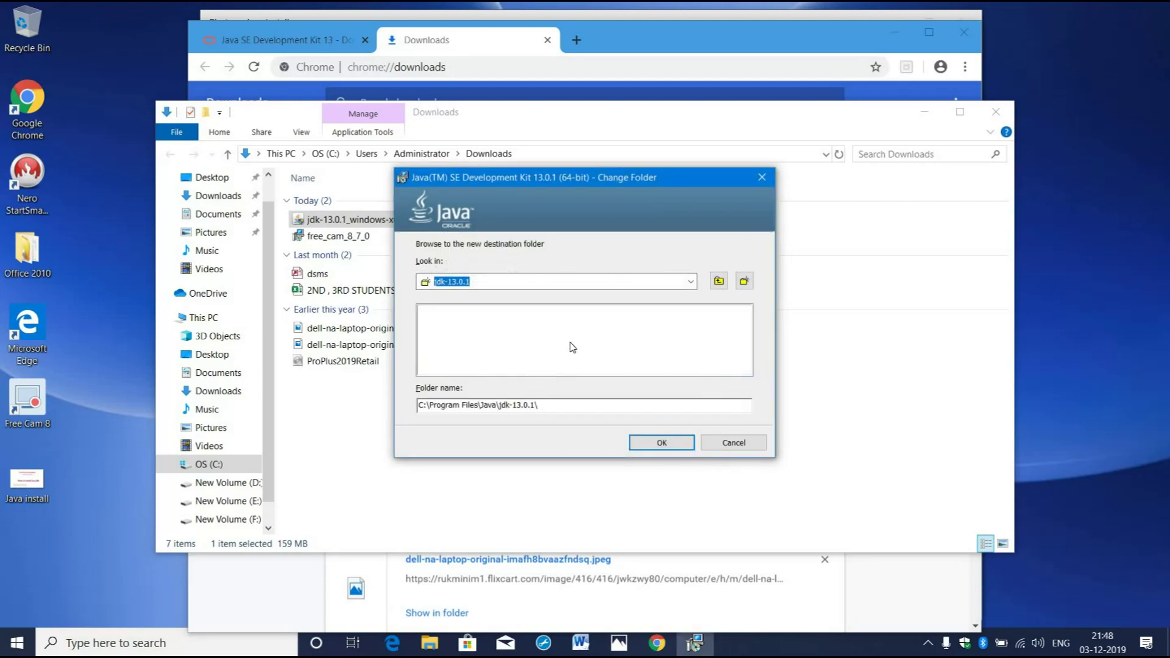
left_click_drag(552, 404, 418, 406)
key("ctrl+c")
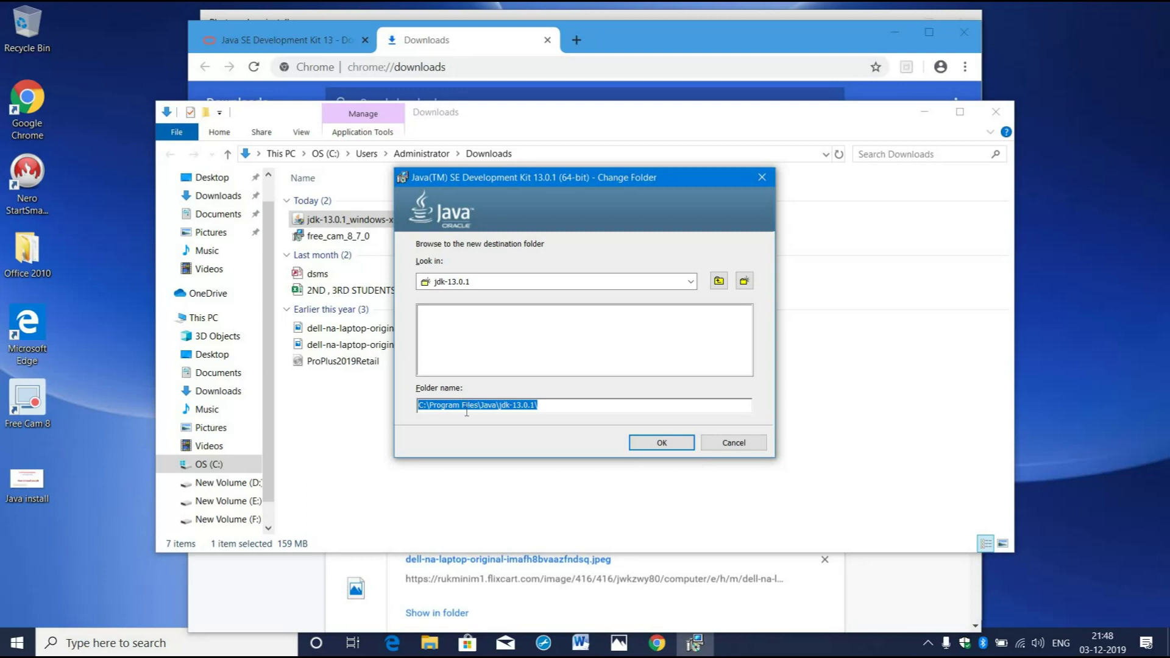
left_click(735, 444)
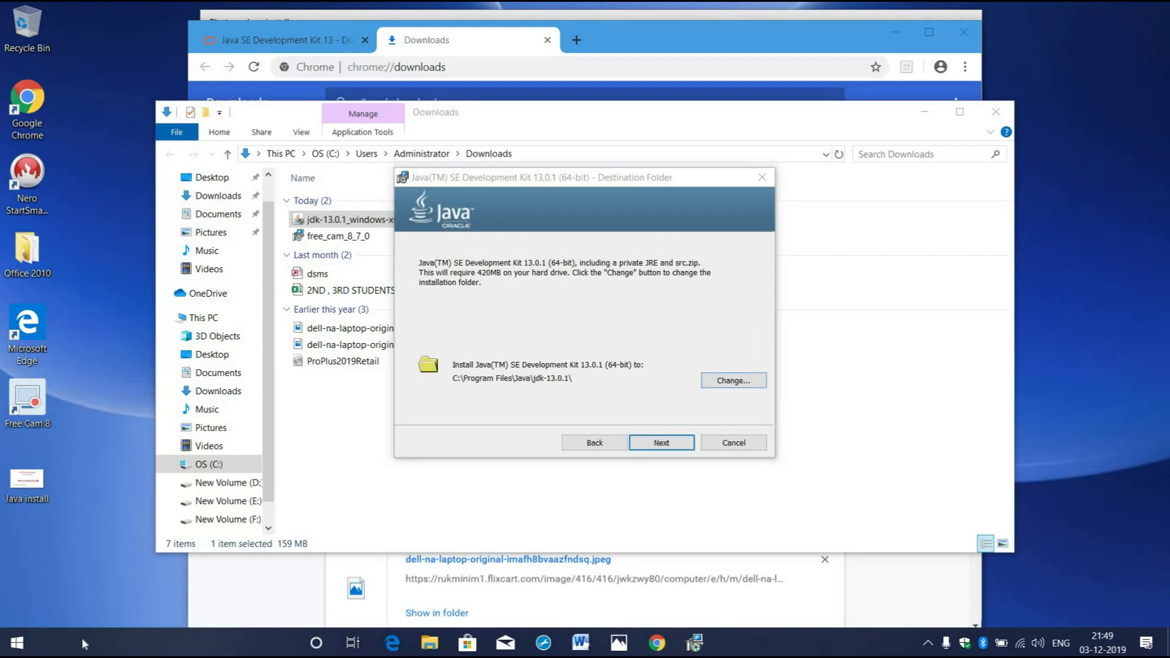
Open Notepad and paste the copied JDK installation path into the blank document
key("super")
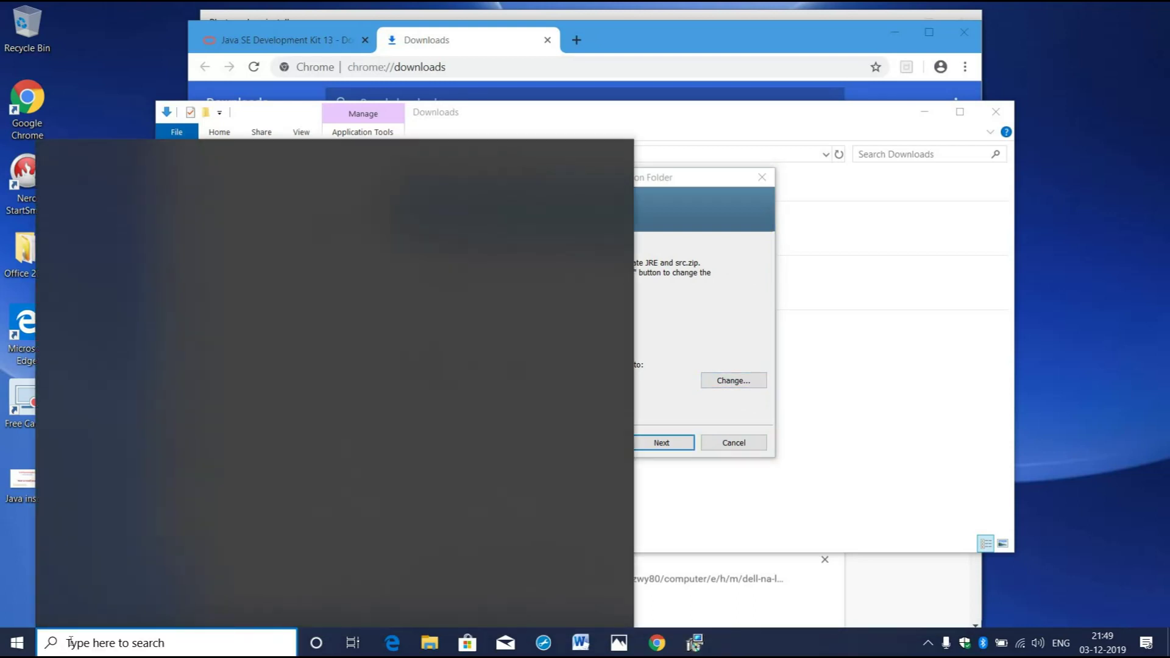
type("no")
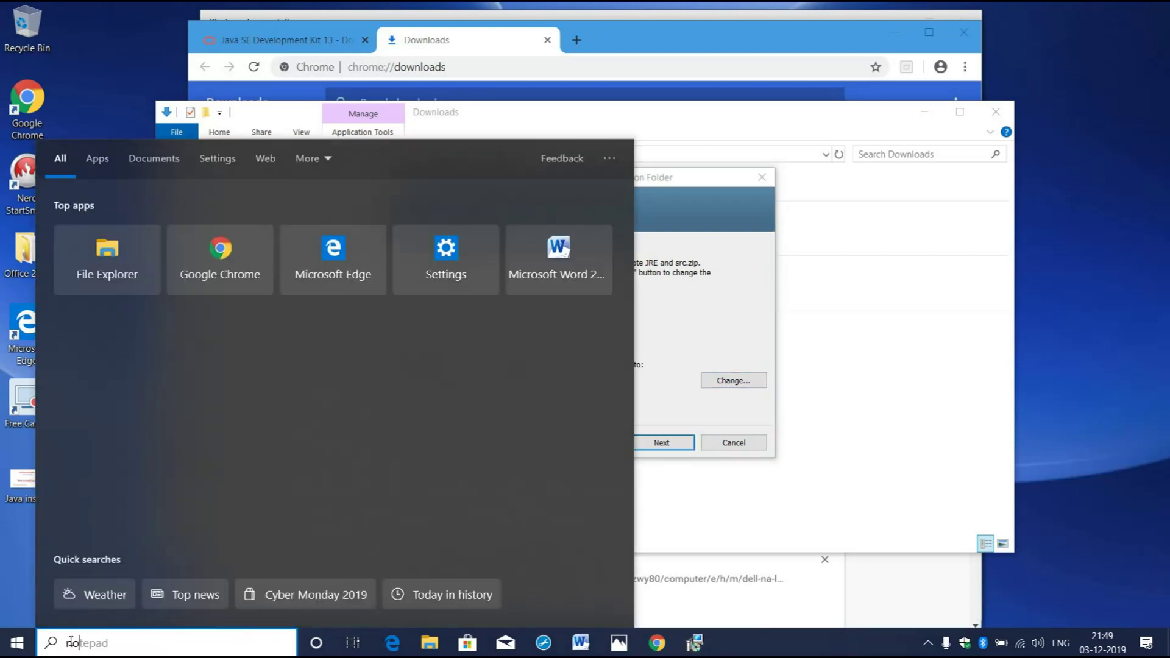
type("te")
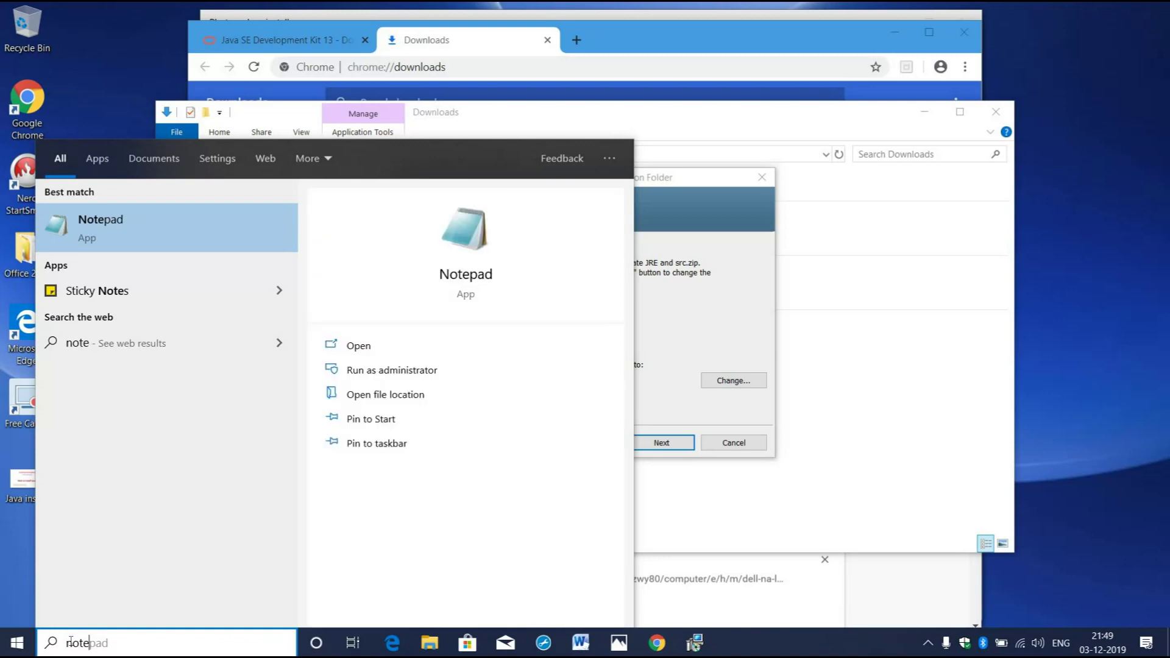
left_click(107, 230)
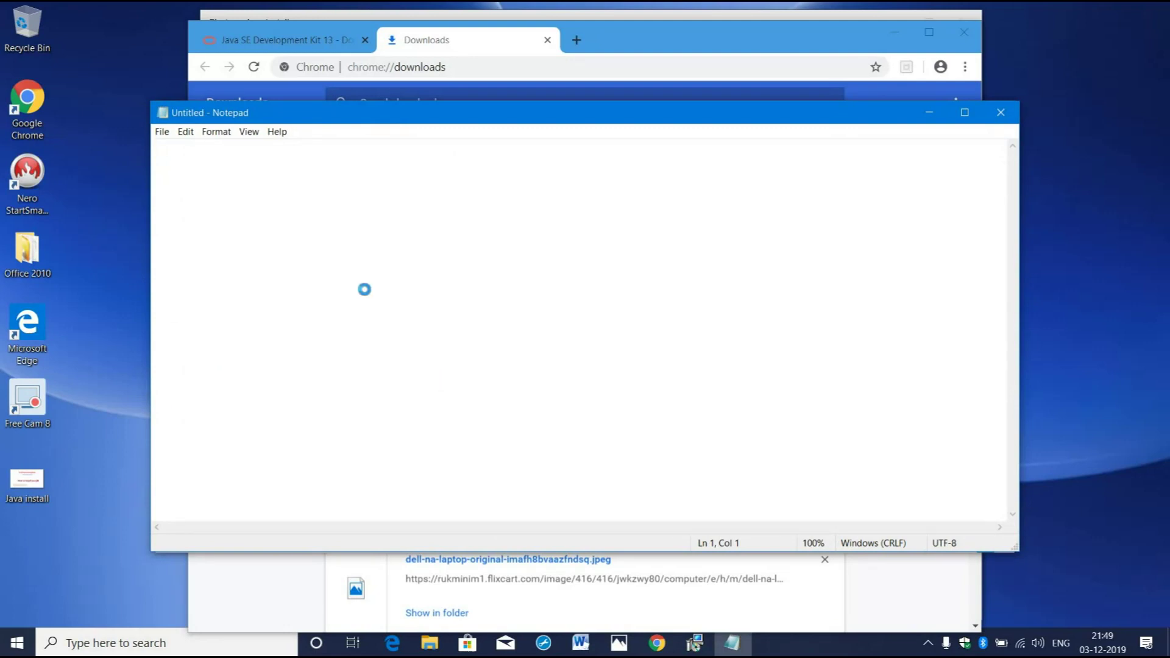
key("ctrl+v")
Save the note to the Desktop as a text file named "java path" and close Notepad
left_click(160, 132)
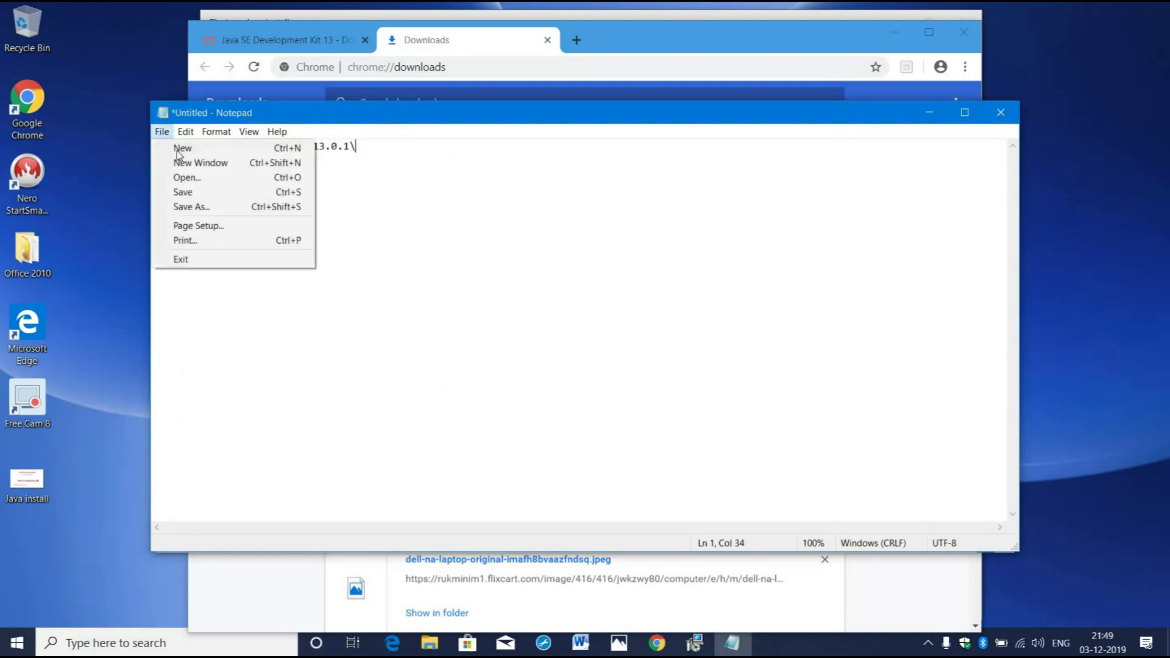
left_click(199, 193)
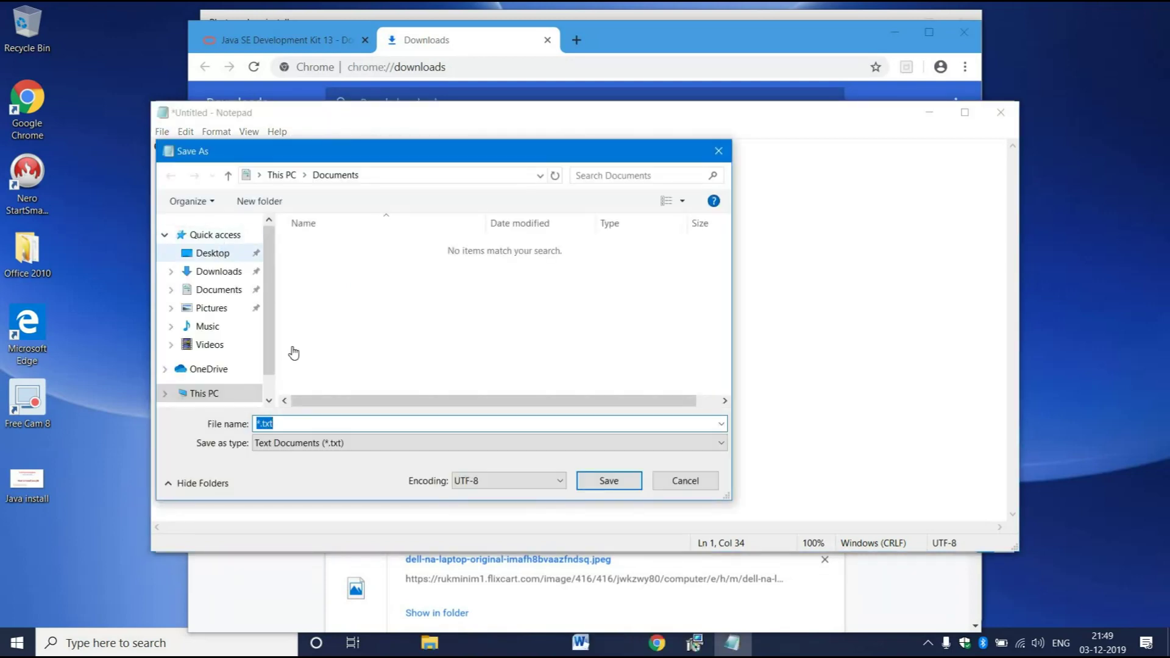
left_click(212, 253)
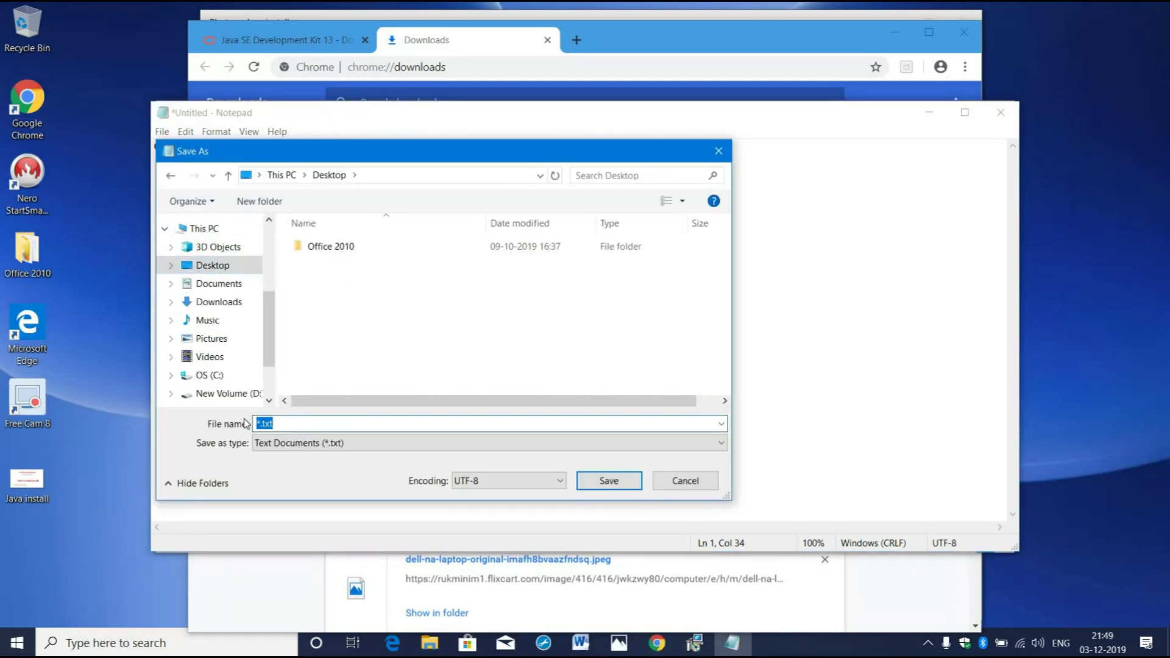
type("java")
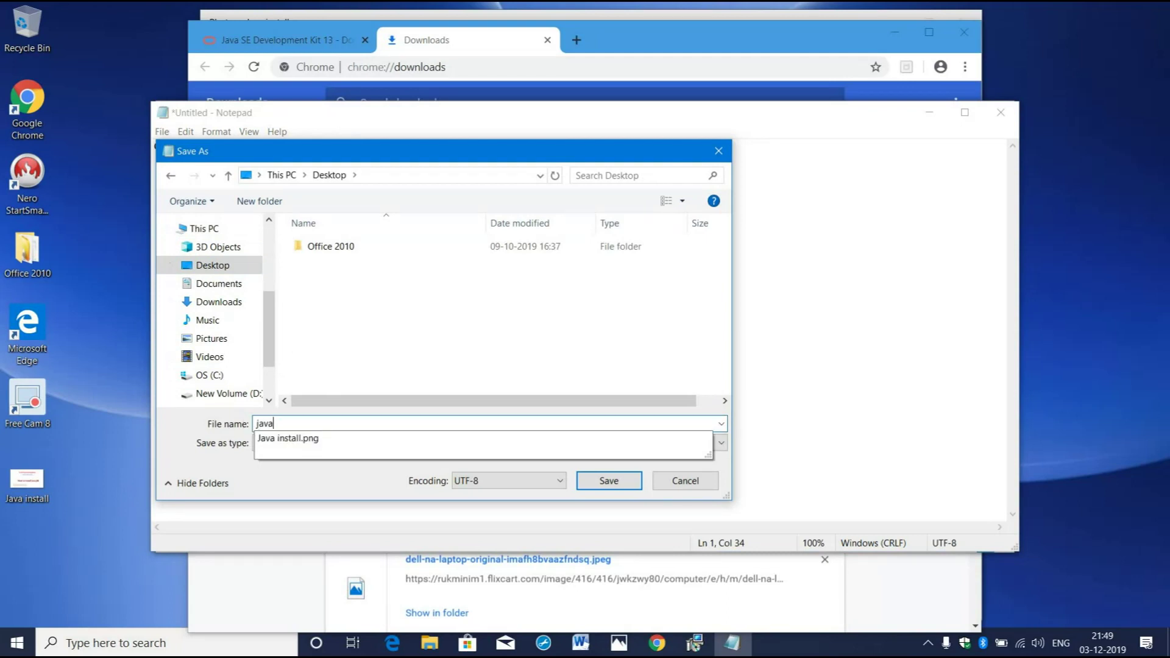
type(" path")
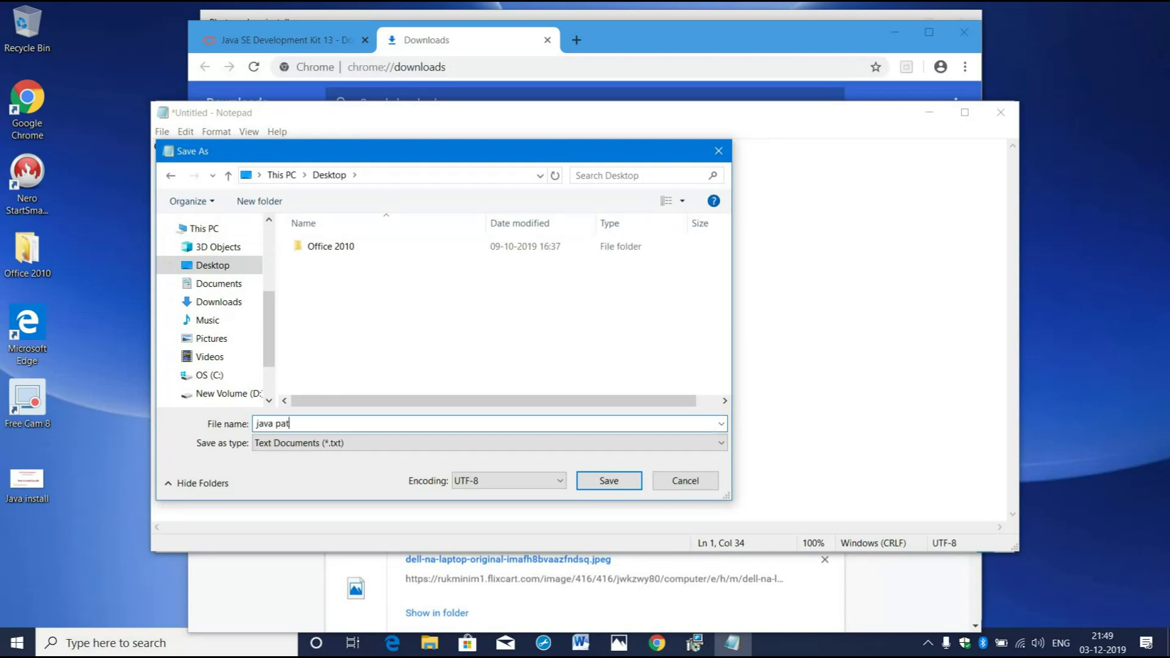
left_click(610, 481)
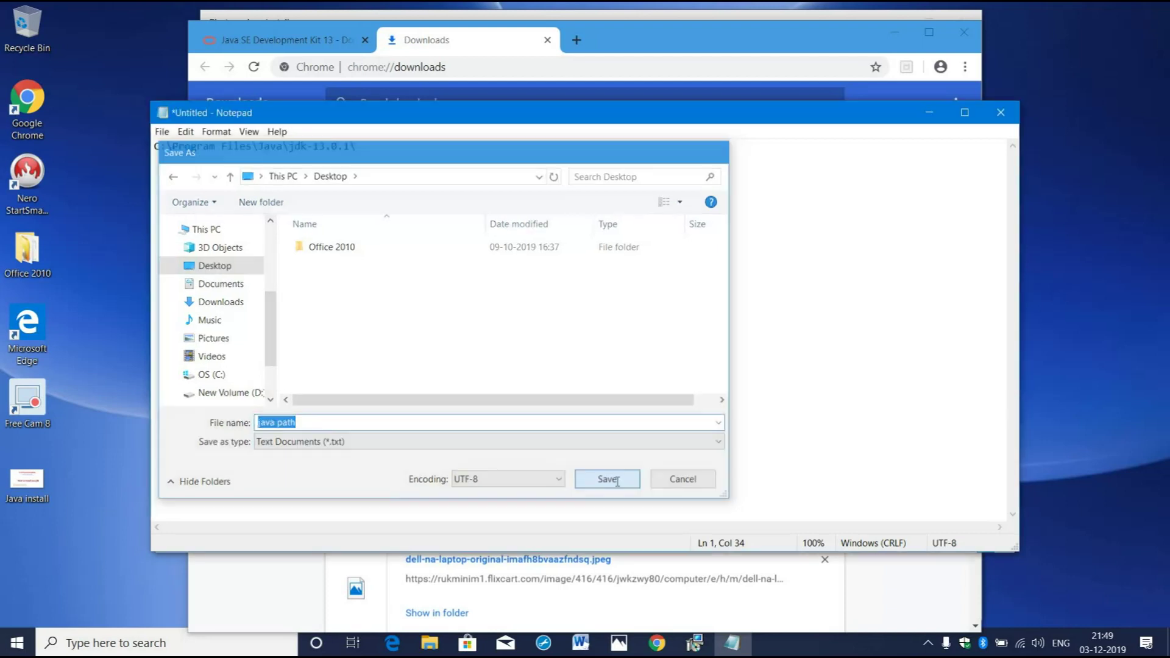
left_click(1000, 112)
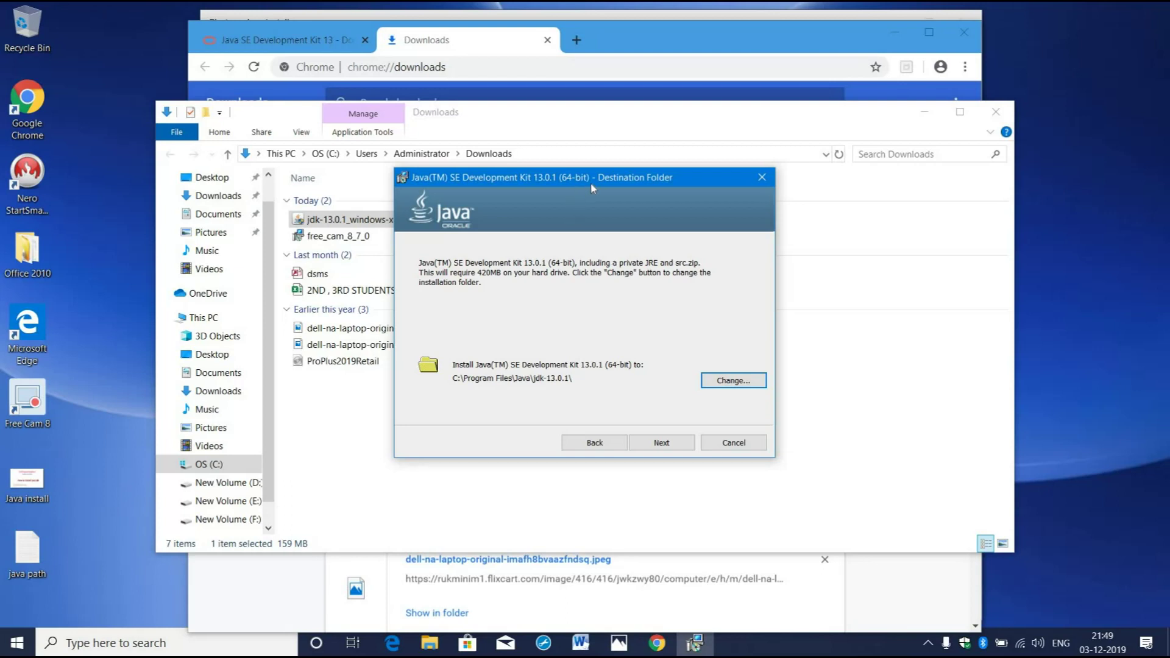
Install the JDK to the default folder and look over the JDK 13 online documentation offered by the finished setup
left_click(658, 441)
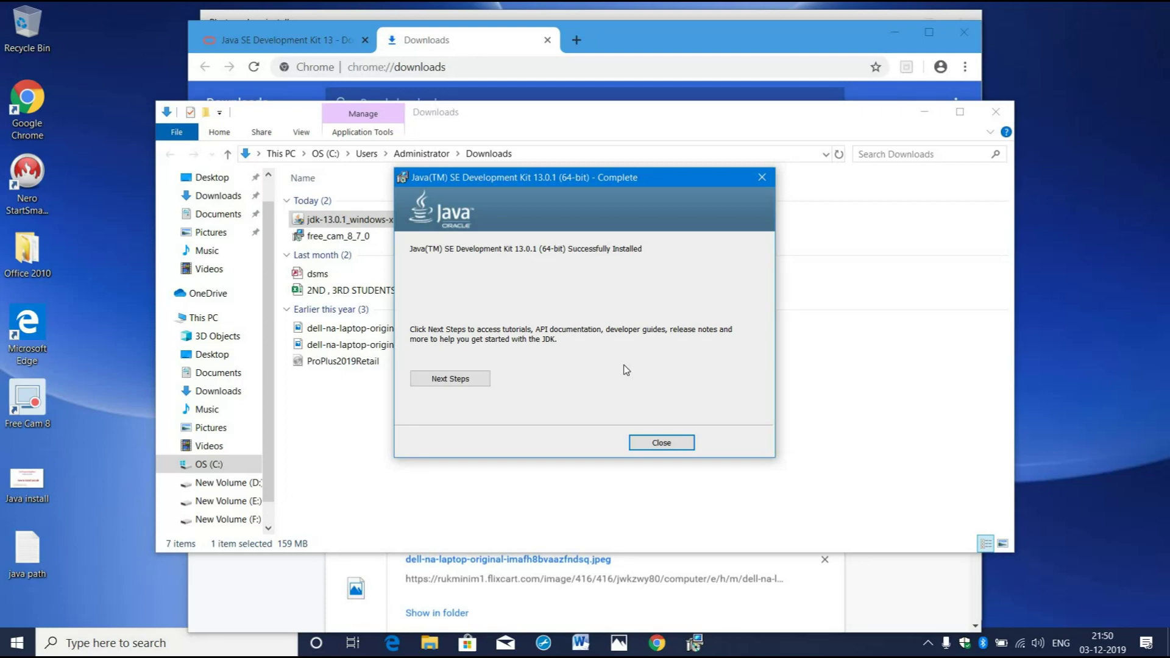
left_click(468, 378)
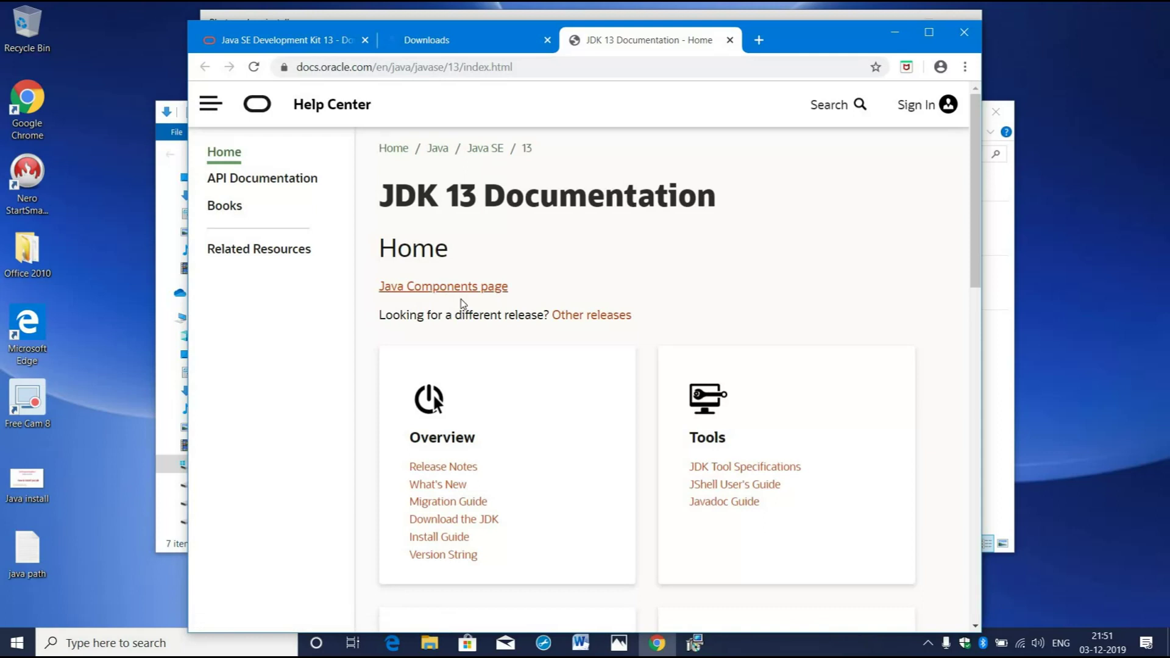
scroll(482, 360, "down", 6)
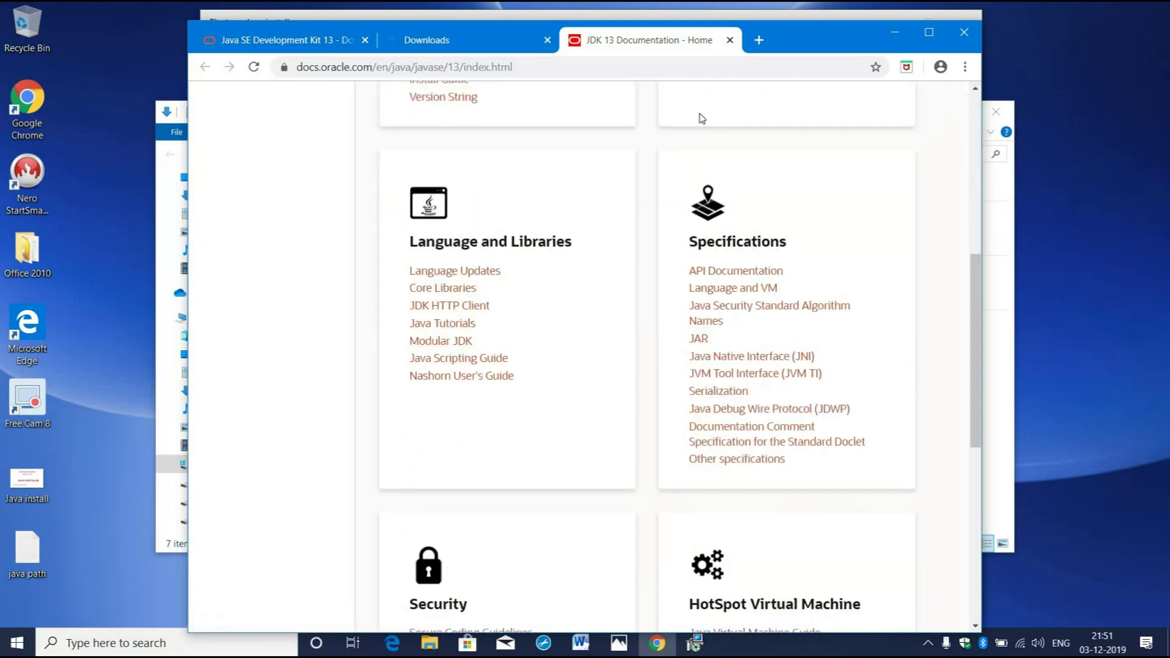
key("ctrl+w")
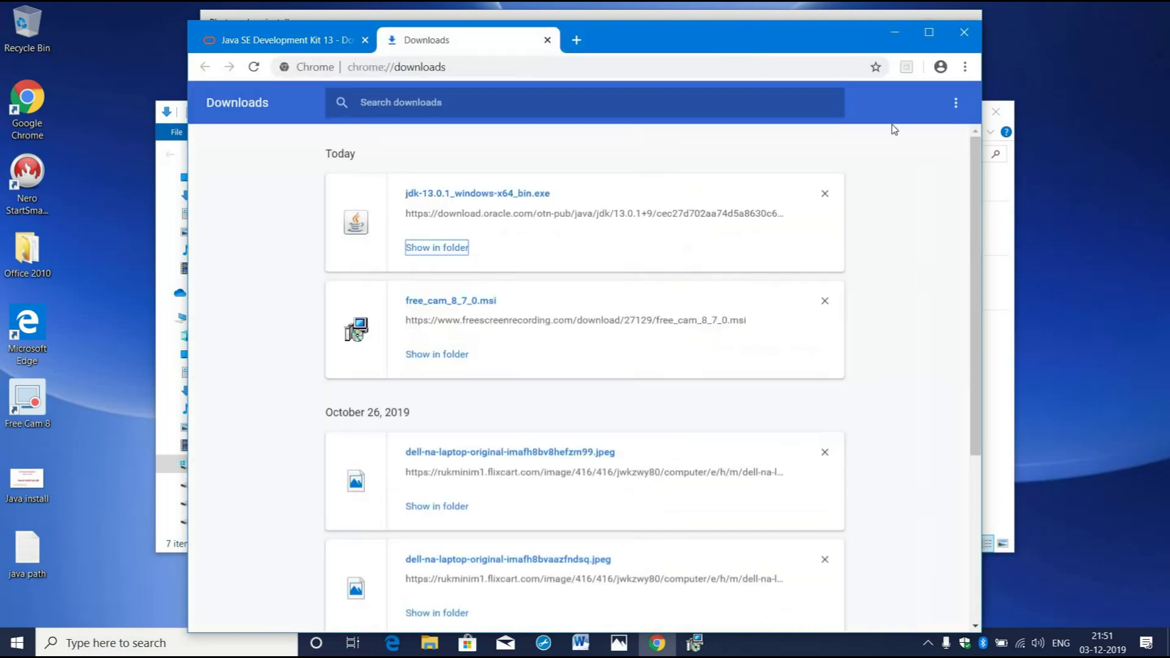
left_click(893, 34)
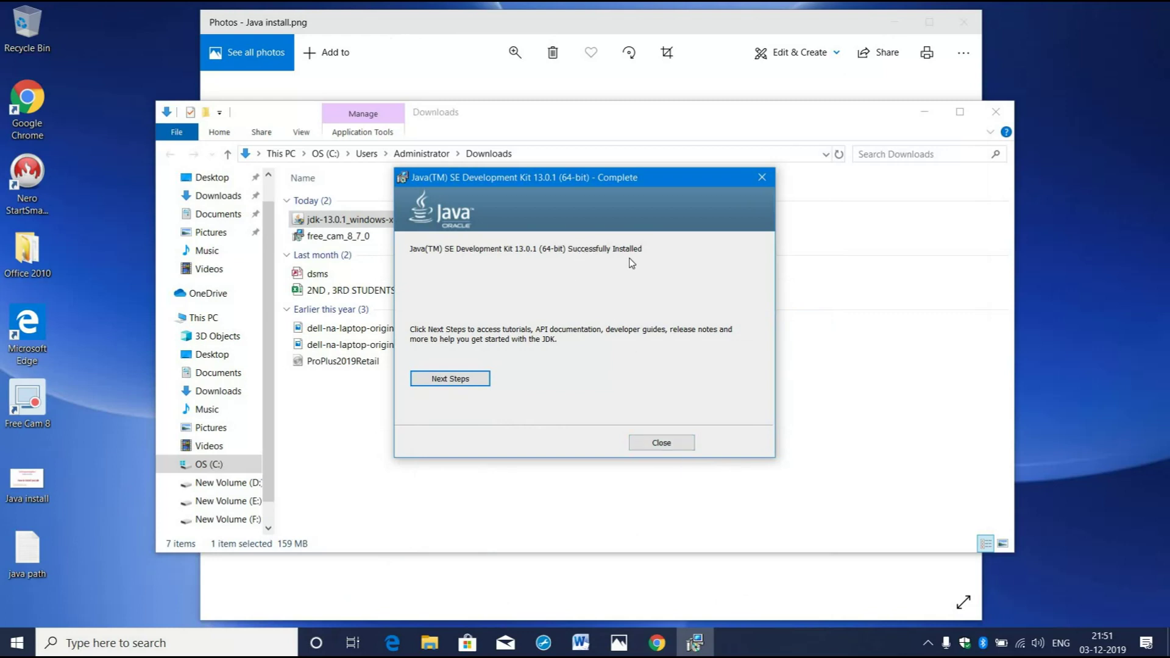
Close the completed JDK setup wizard and the Downloads folder window
left_click(666, 445)
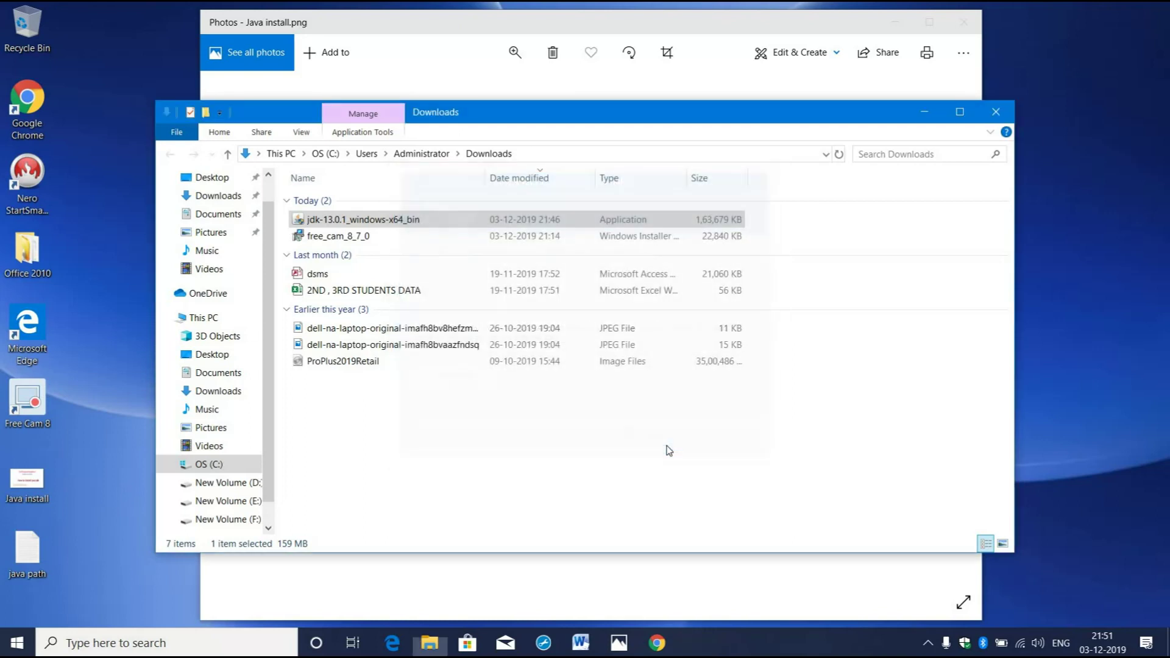
left_click(998, 113)
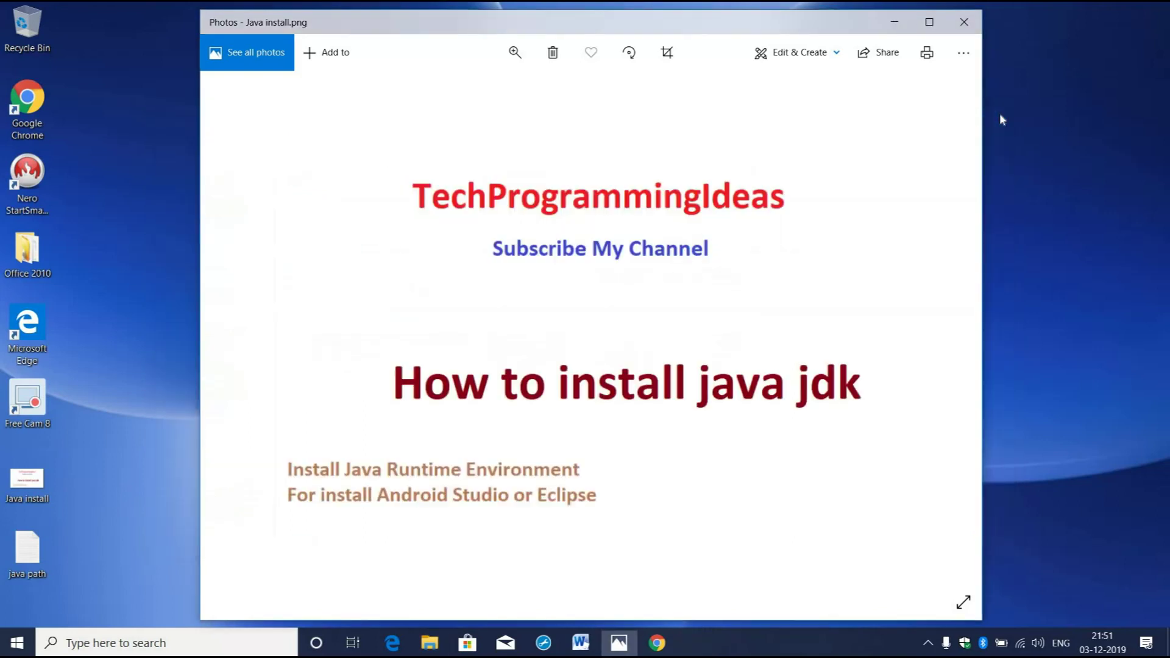
Open Command Prompt and check the Java installation with java --version
left_click(156, 648)
type("comma")
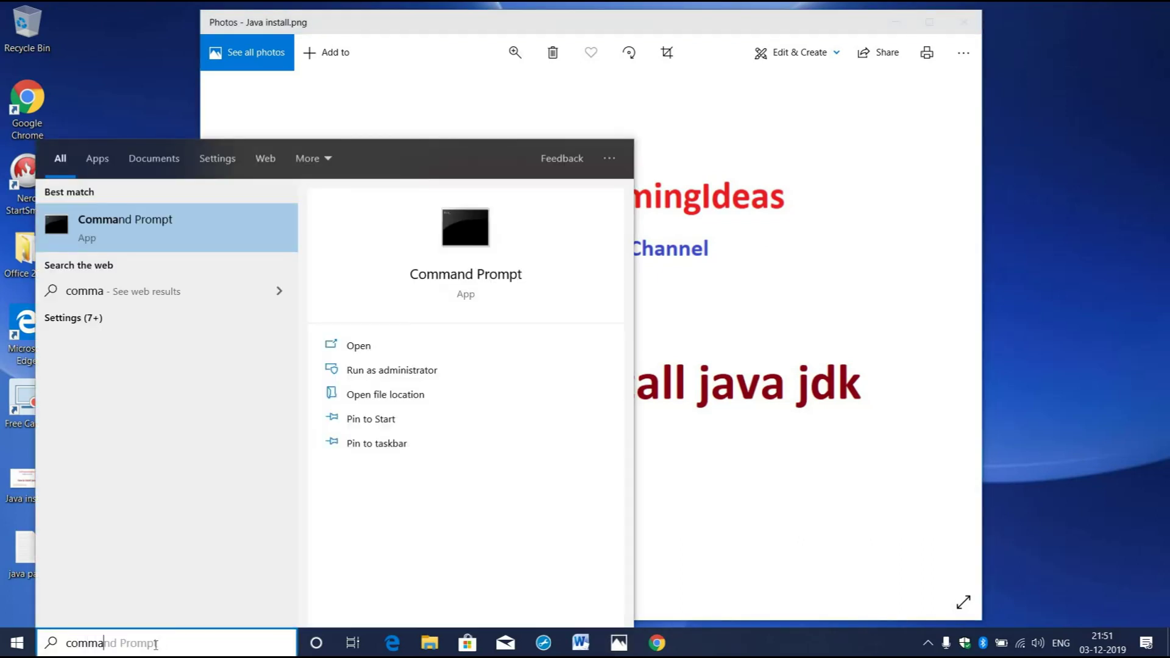
left_click(477, 223)
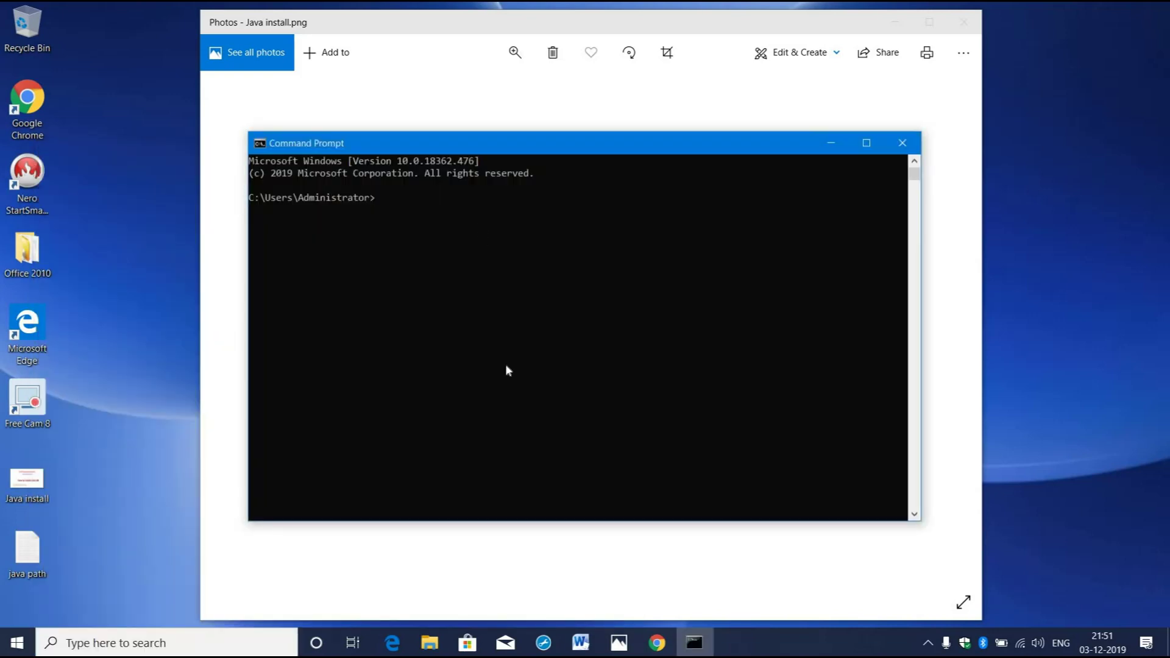
type("java --version")
key("Return")
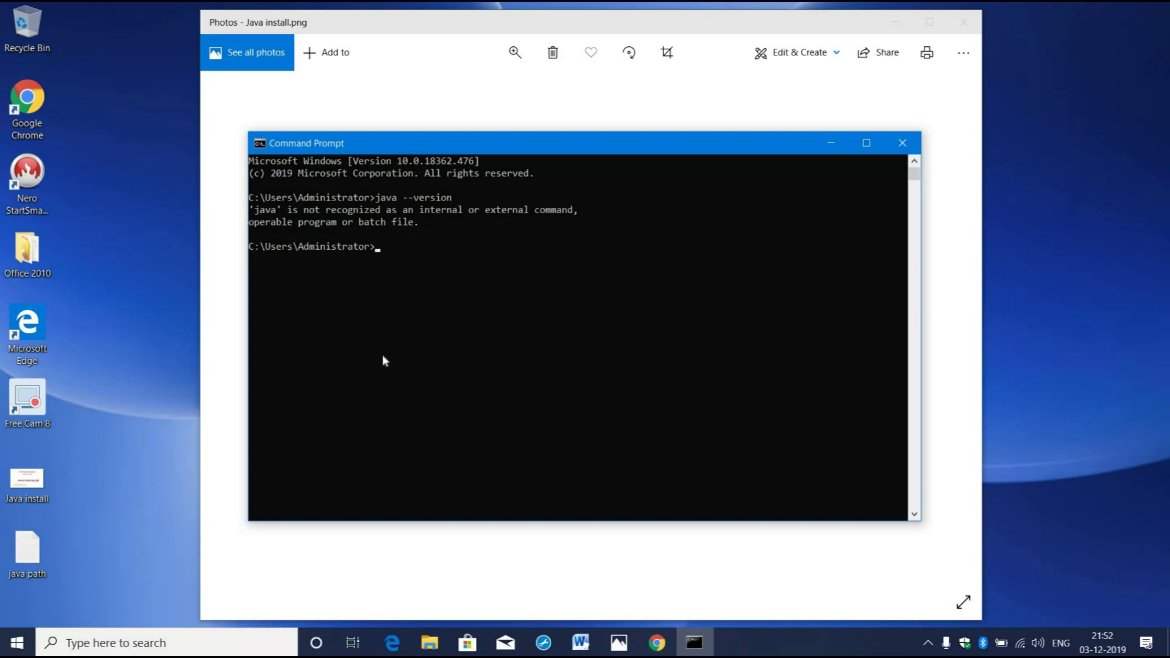
Search Windows for "control" and open Control Panel
left_click(129, 644)
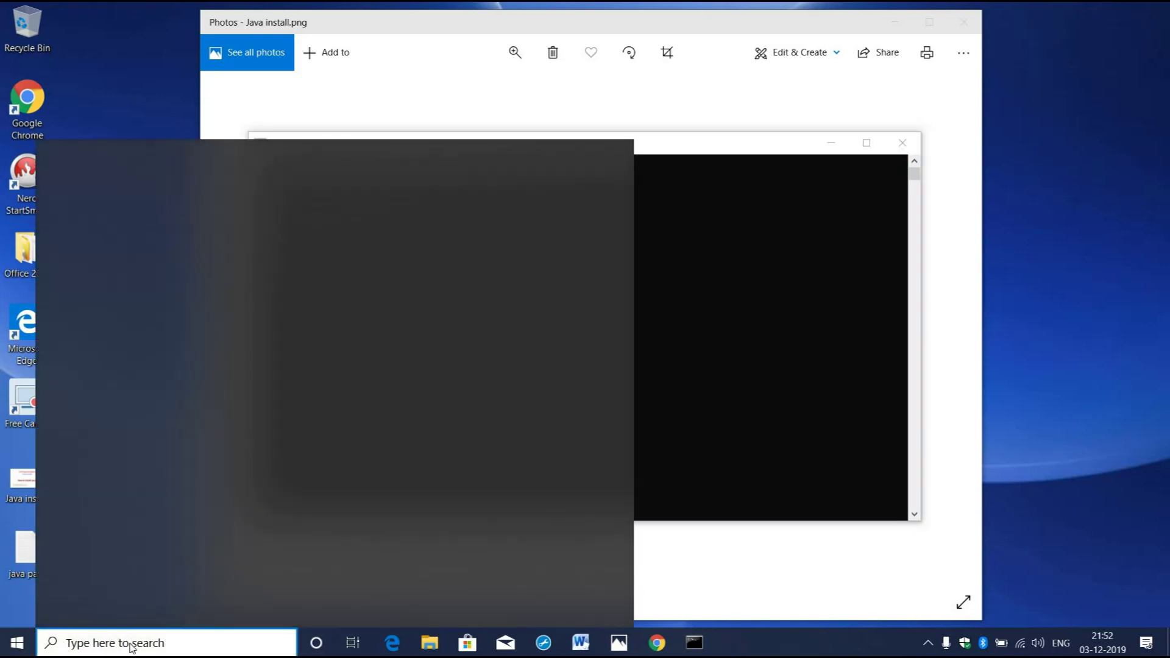
type("con")
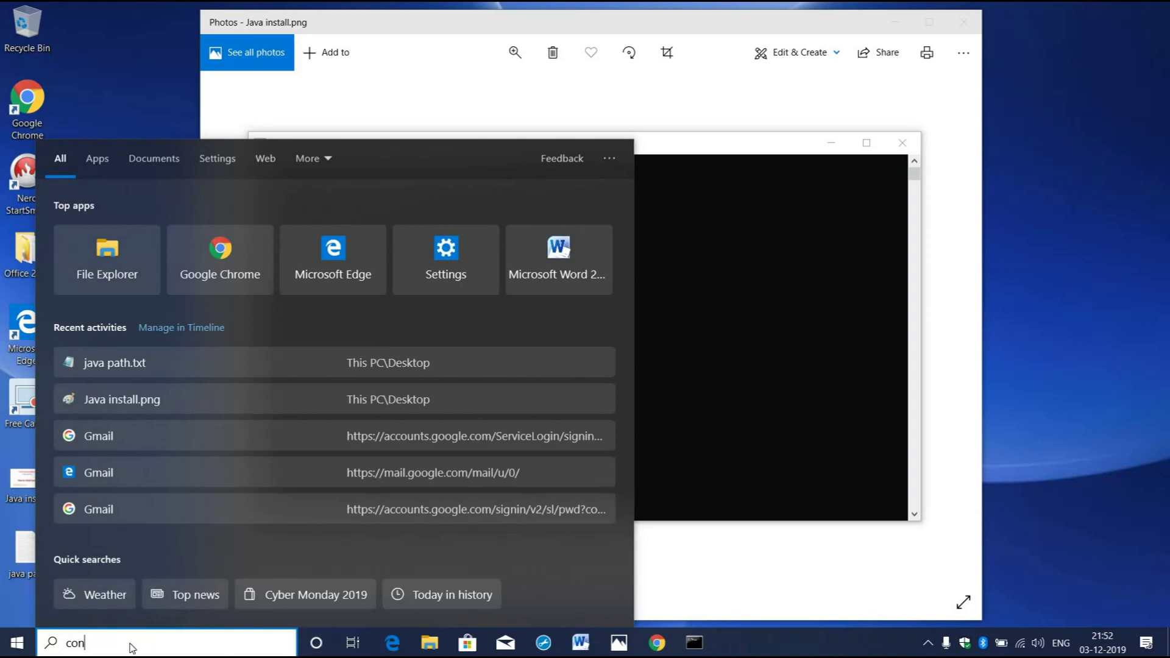
type("trol")
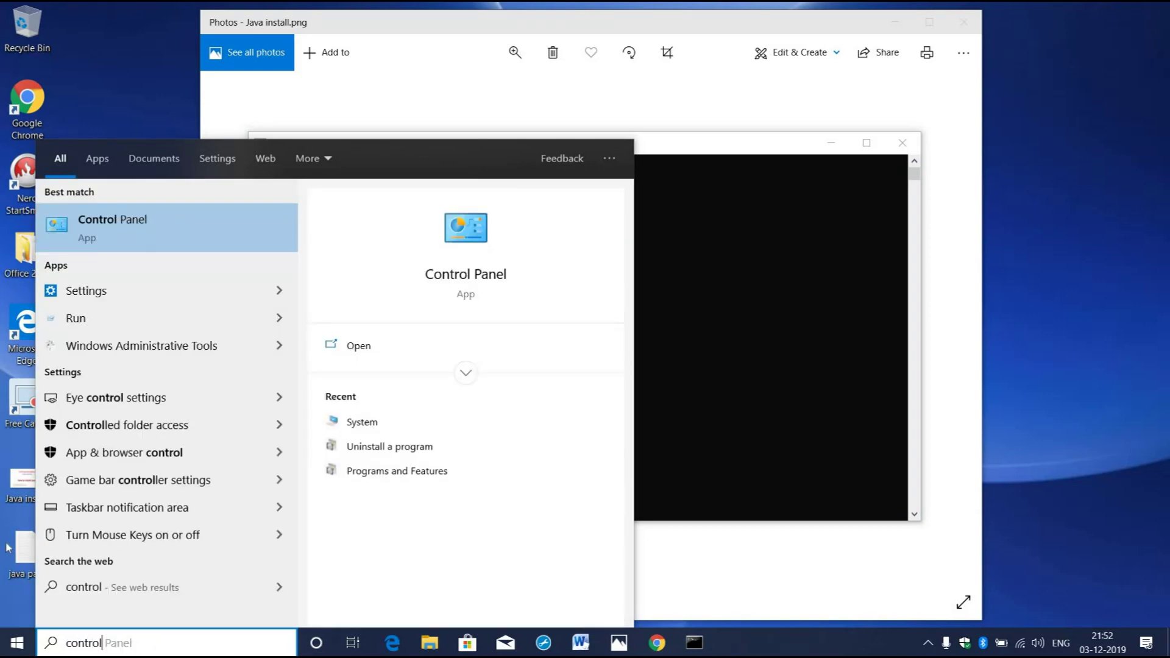
left_click(119, 216)
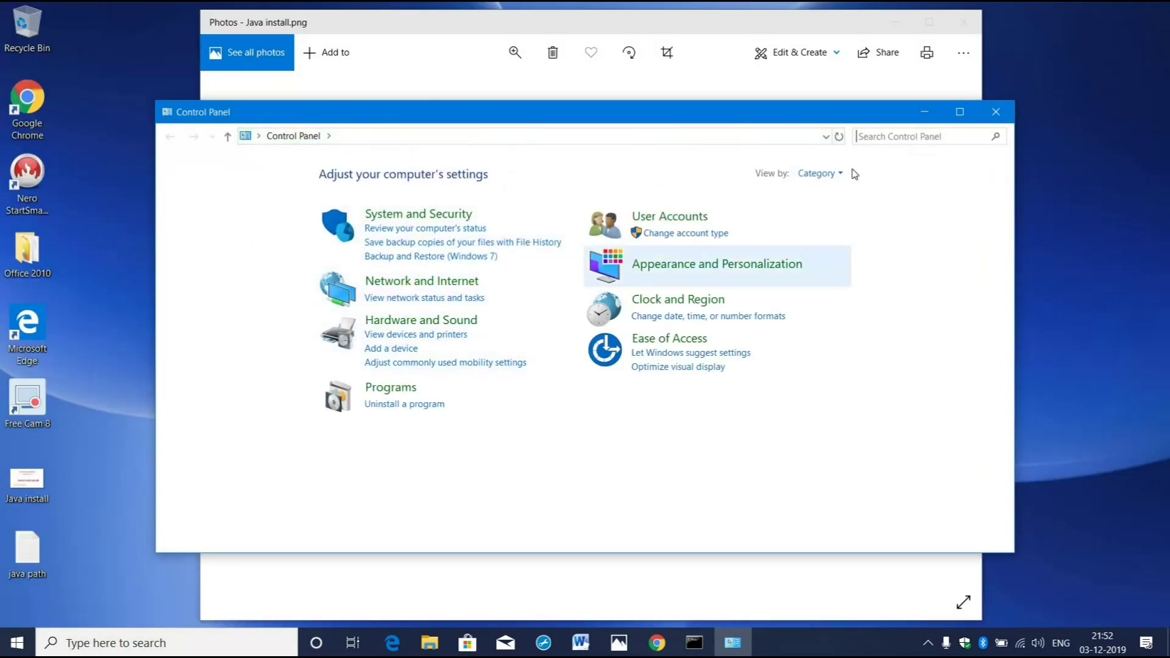
Switch the Control Panel view to Large icons and back to Category
left_click(839, 174)
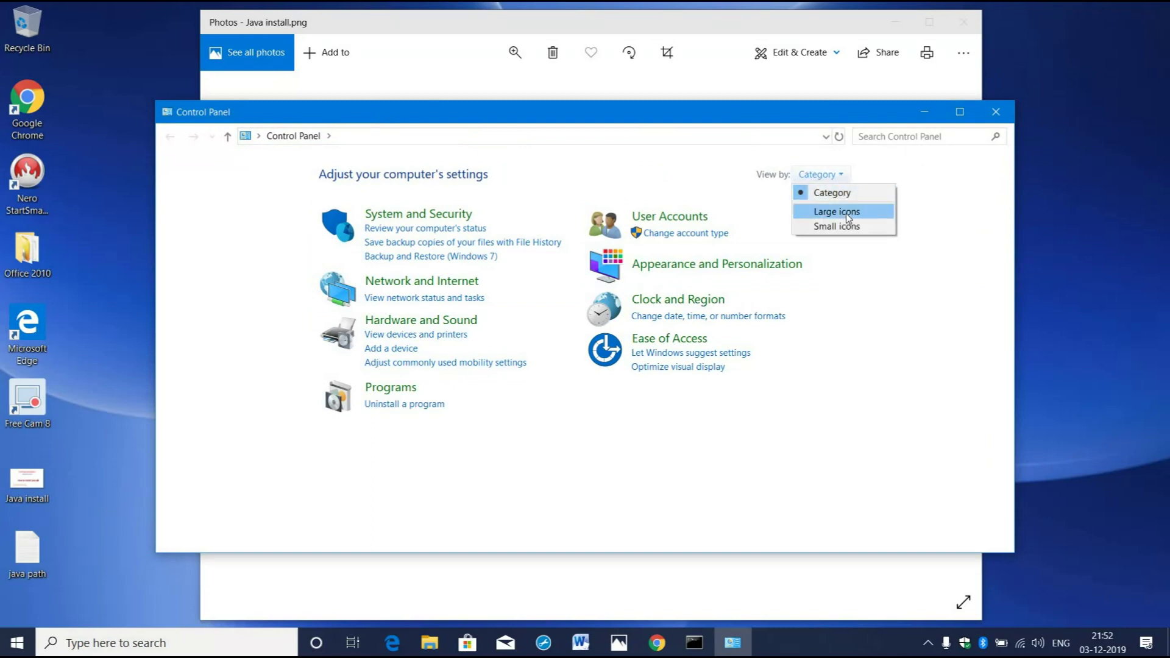
left_click(848, 212)
left_click(920, 175)
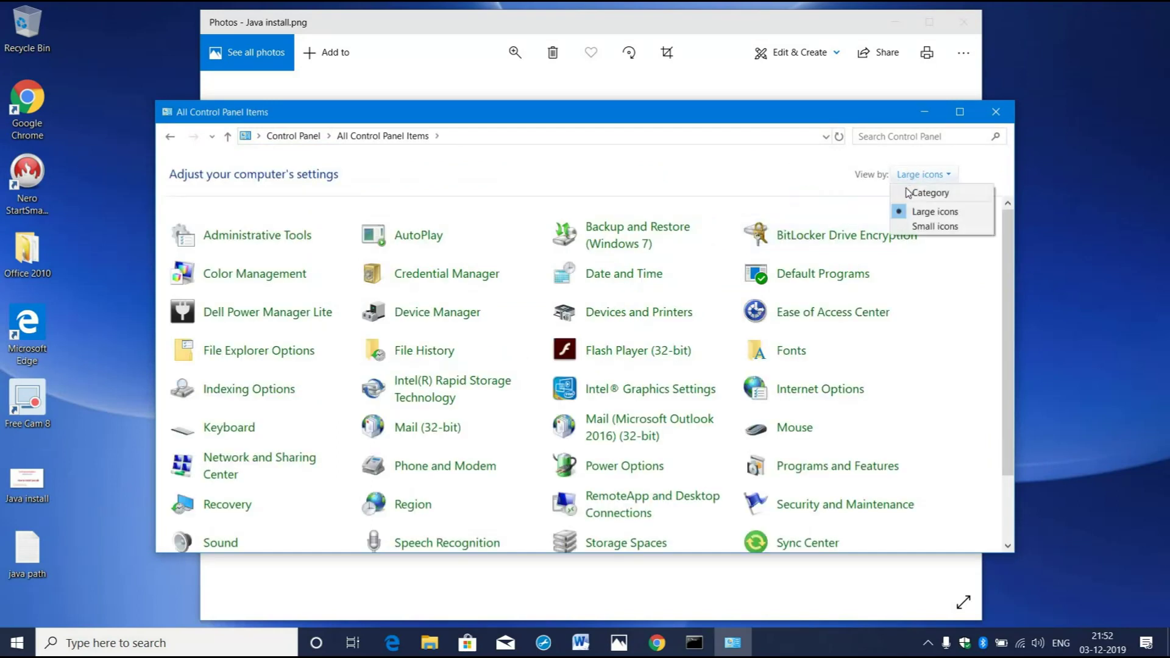
left_click(920, 193)
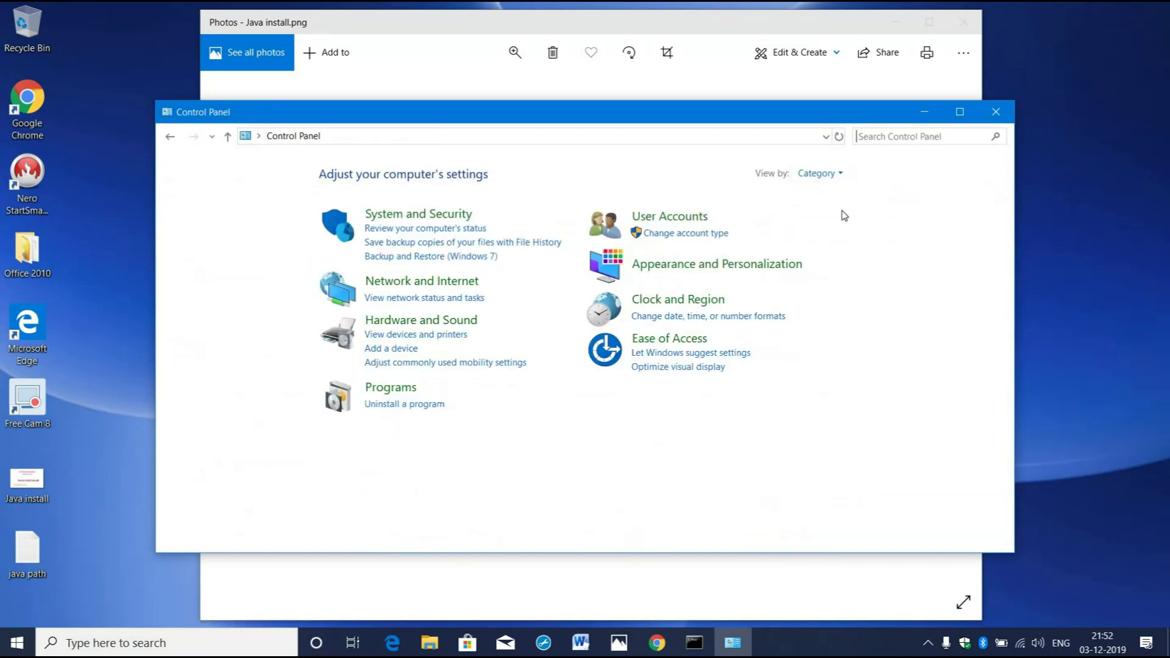
Go to System and Security in Control Panel and open the System information page
left_click(436, 217)
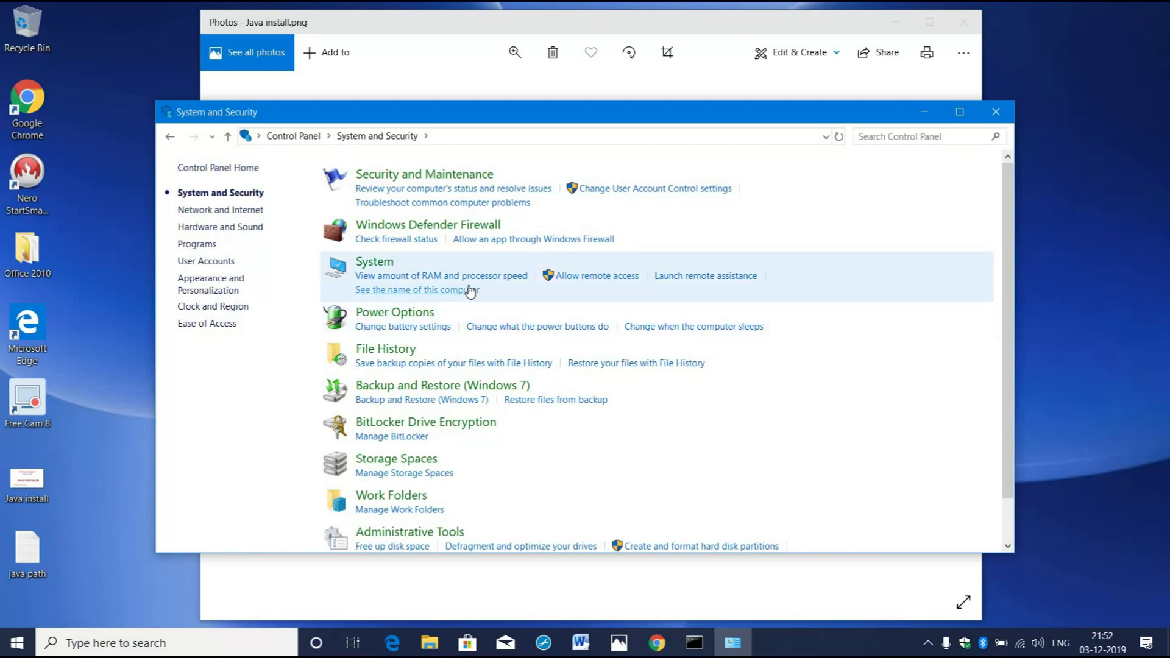
scroll(470, 292, "down", 1)
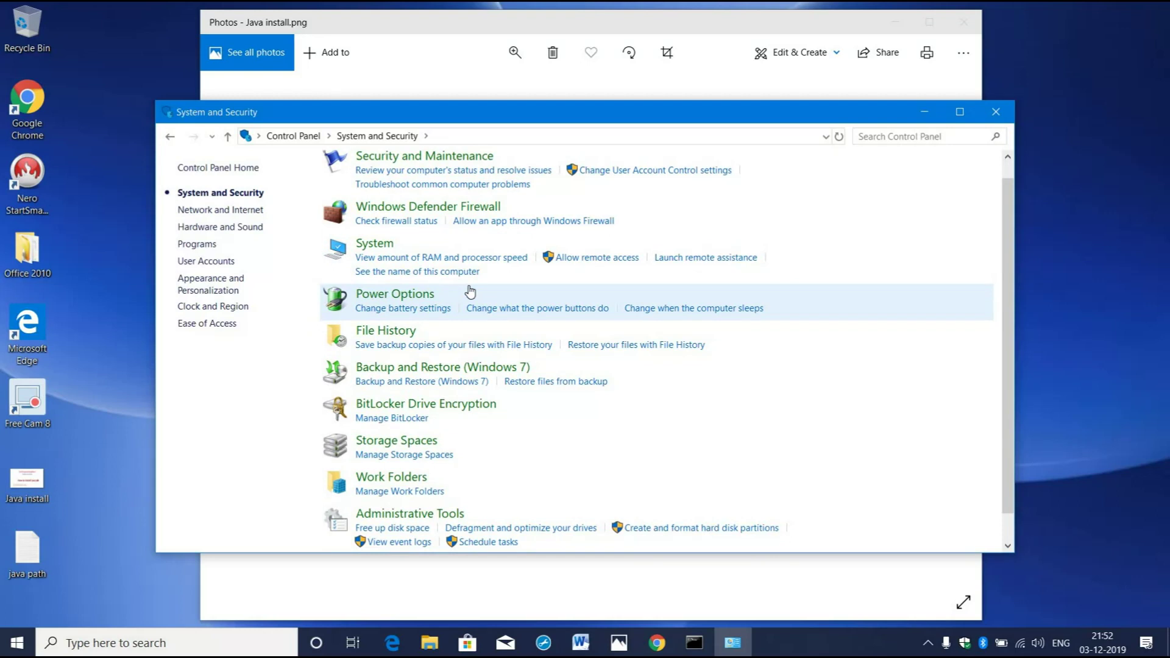
scroll(470, 292, "down", 1)
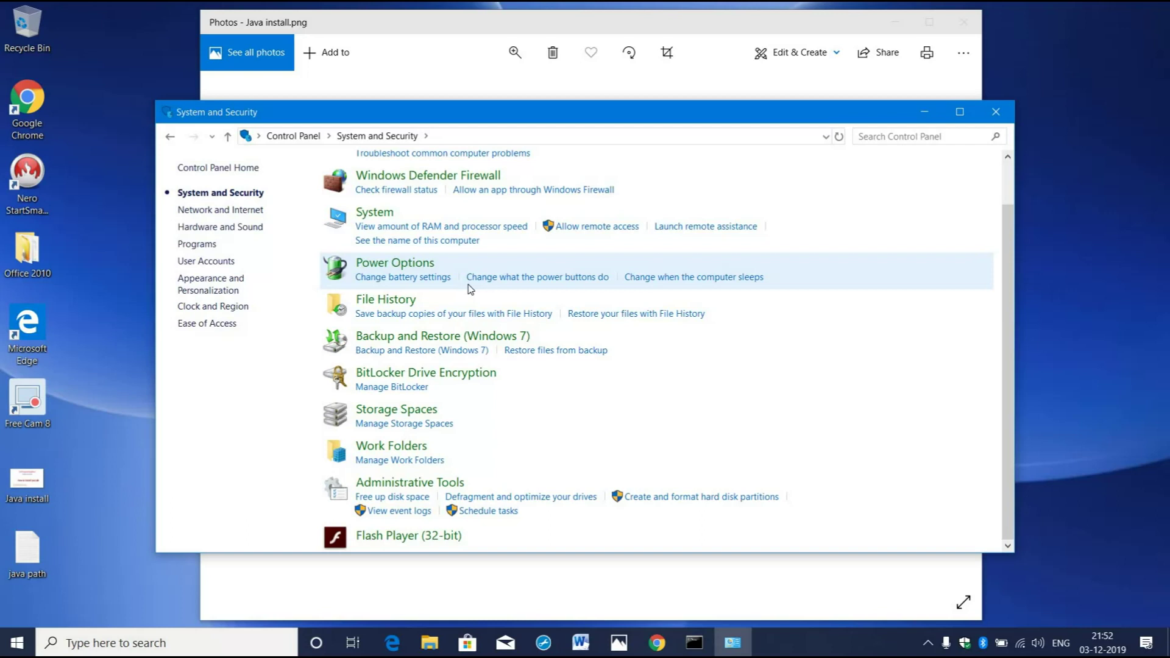
scroll(470, 289, "up", 2)
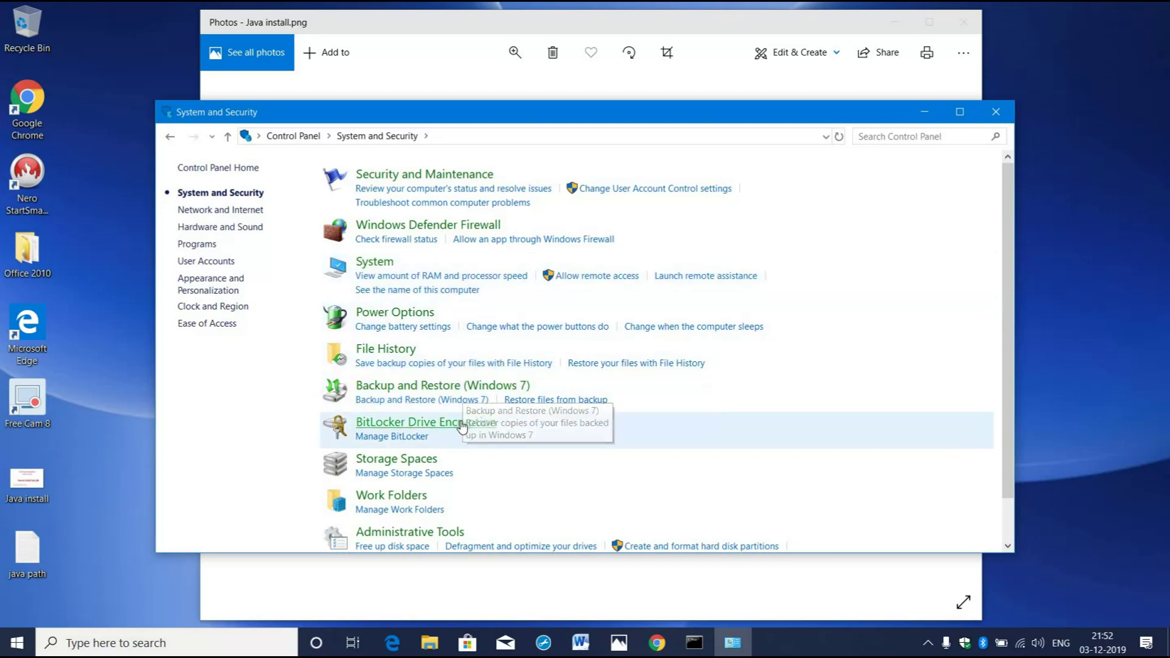
scroll(463, 428, "down", 1)
scroll(463, 428, "down", 2)
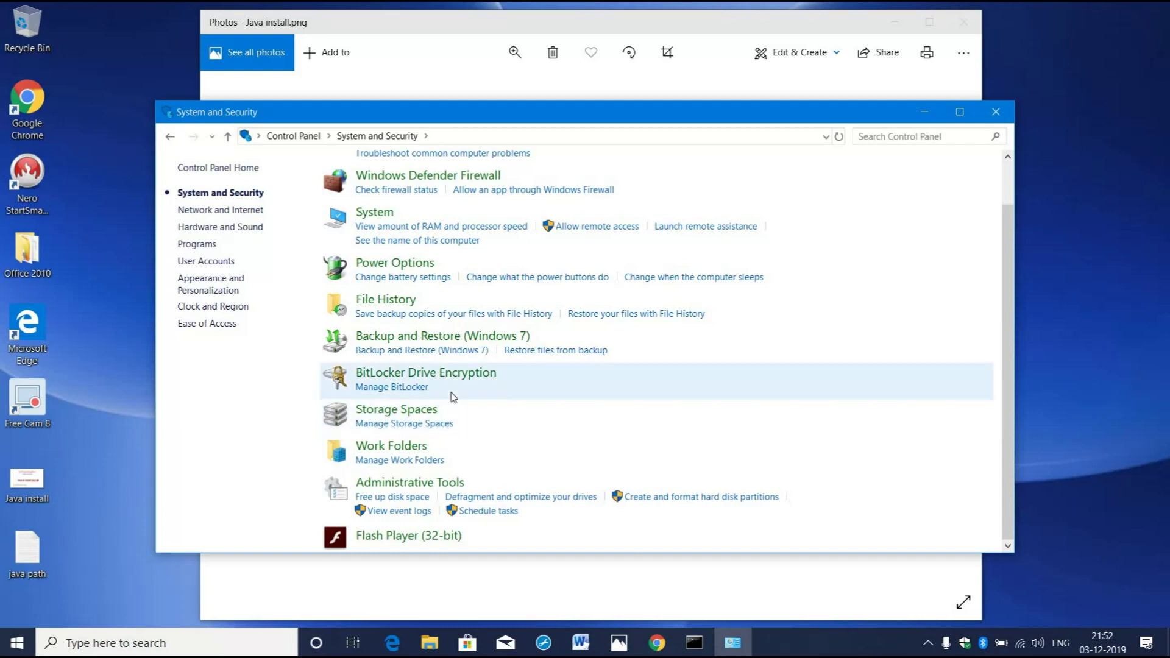
scroll(453, 397, "up", 1)
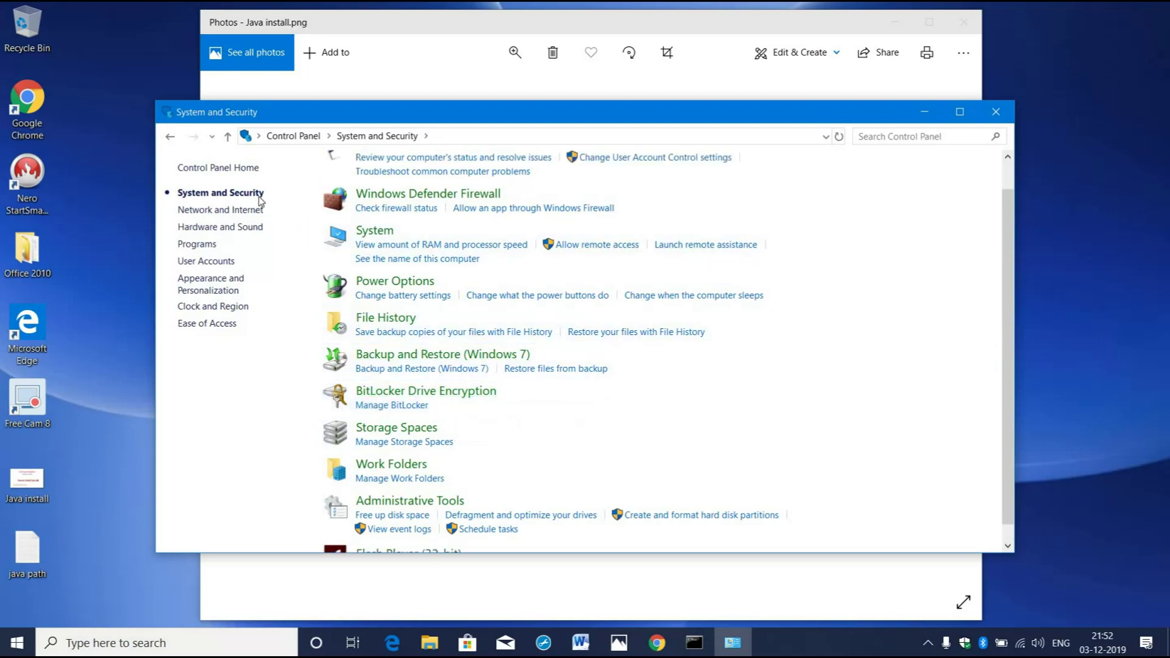
left_click(369, 235)
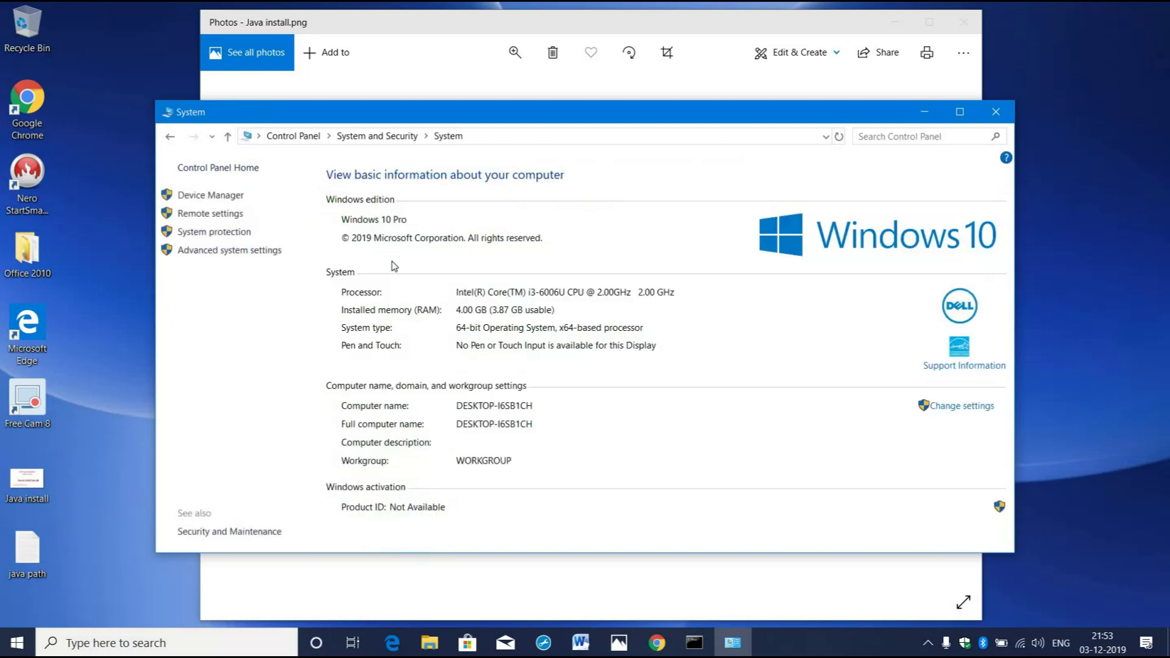
Open the advanced system settings and bring up the Environment Variables dialog
left_click(241, 254)
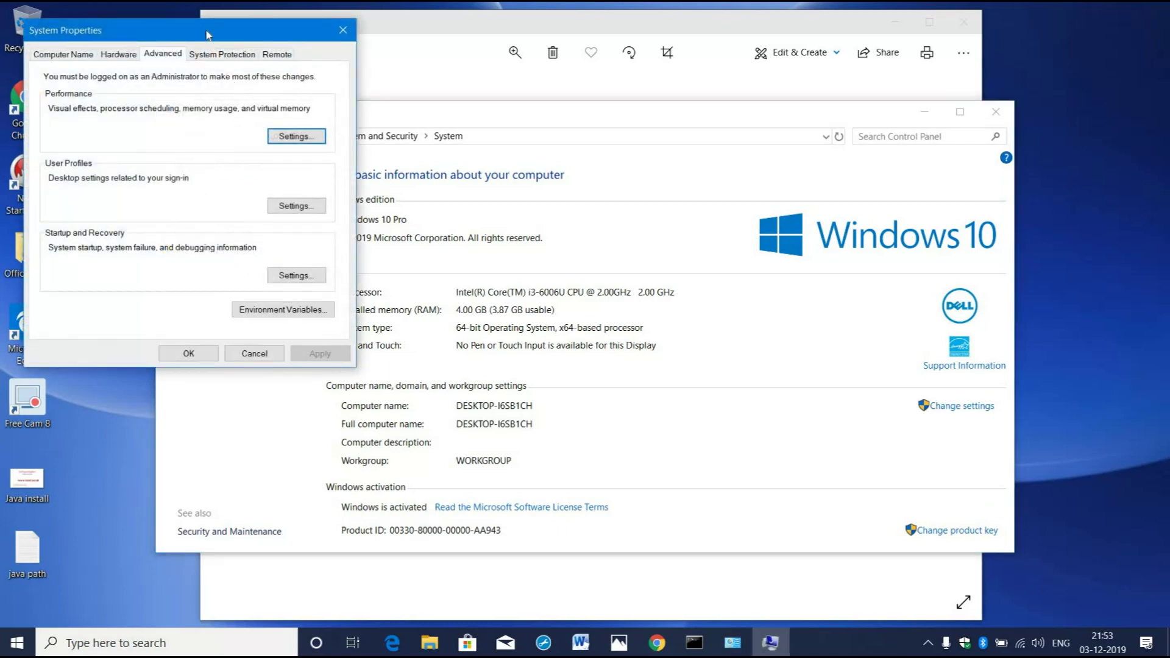
left_click_drag(203, 41, 395, 131)
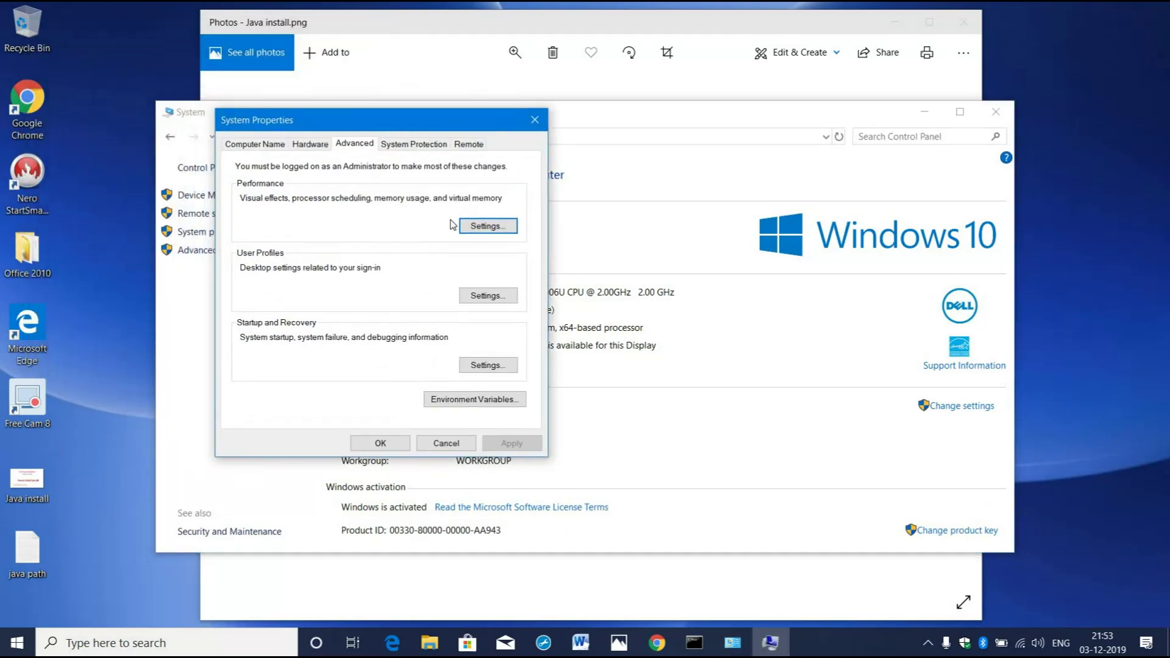
left_click(467, 402)
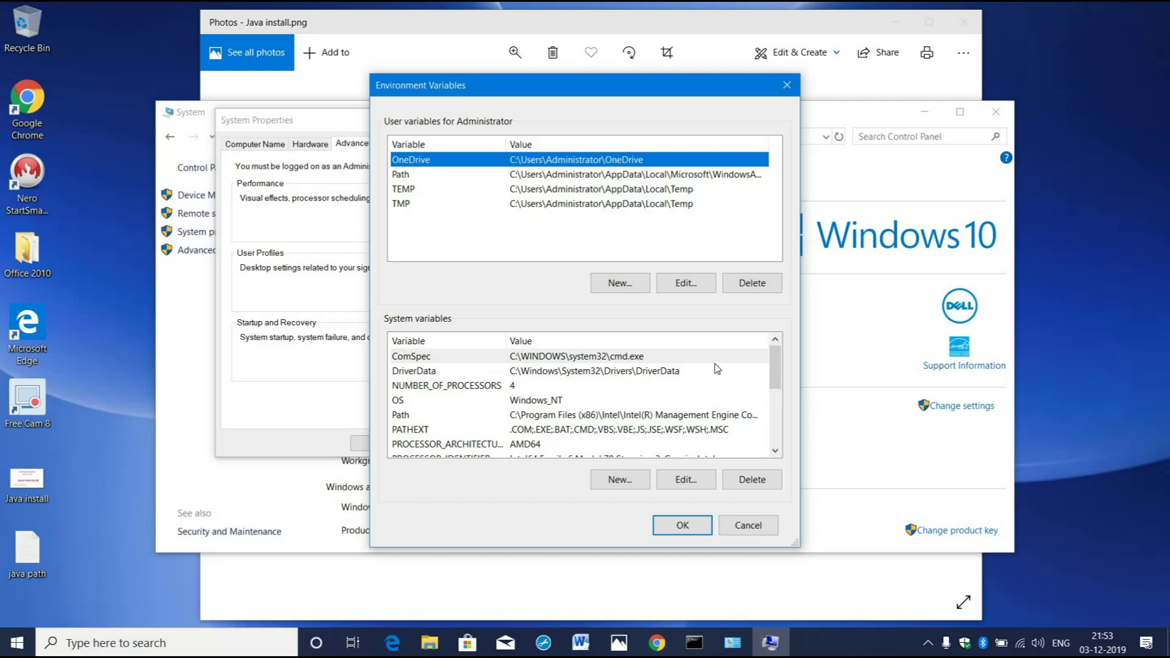
Open the user variable Path for editing and start a new blank entry
left_click(407, 176)
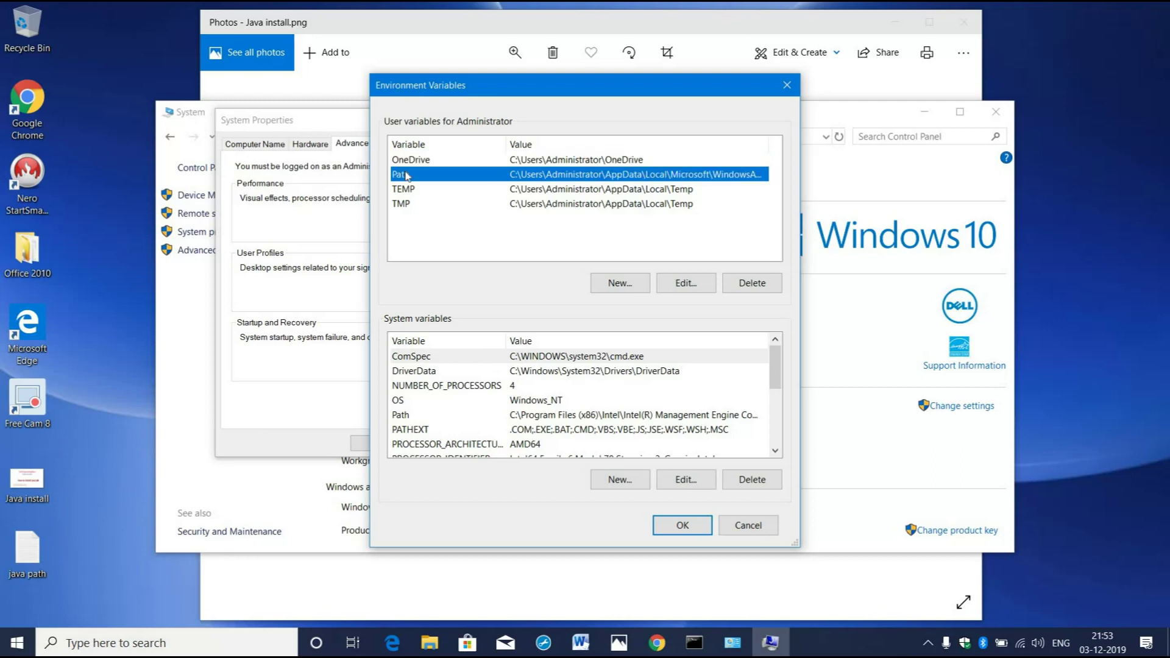
double_click(407, 175)
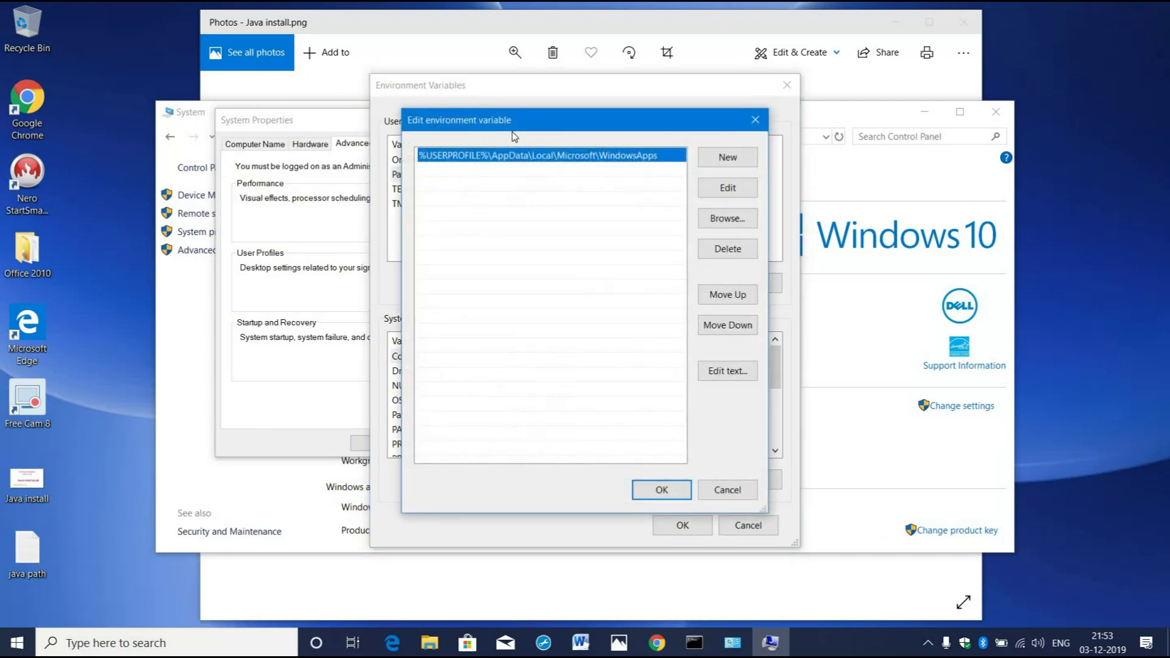
left_click(725, 161)
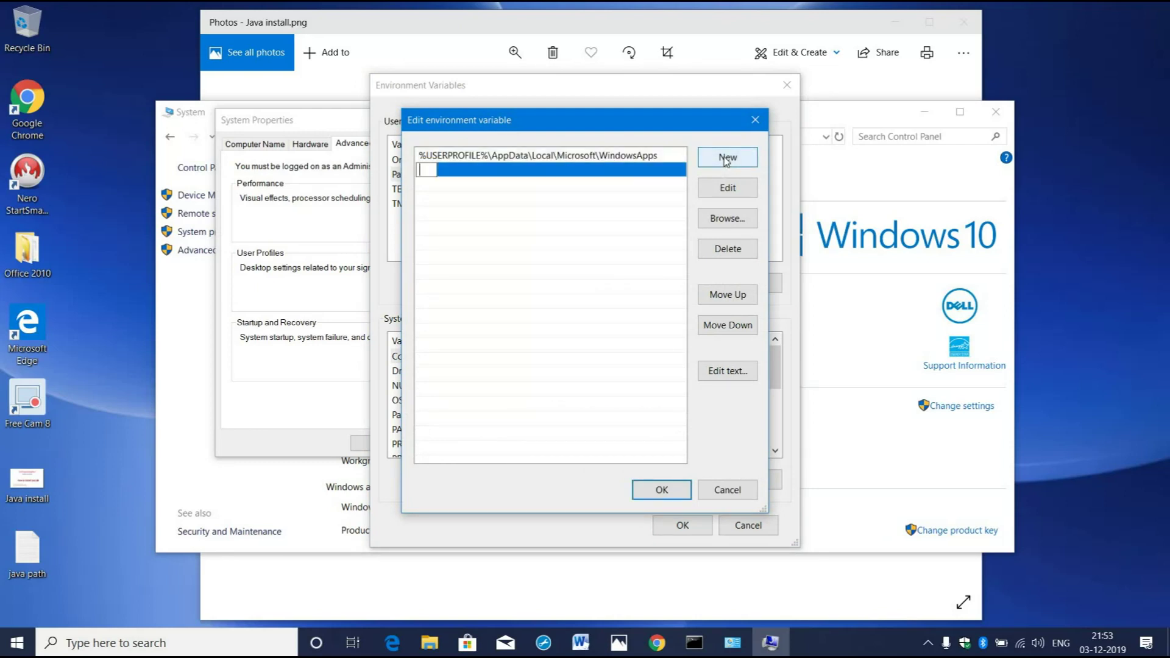
Copy the path C:\Program Files\Java\jdk-13.0.1\ from the "java path" text file on the desktop and close the file
left_click(27, 547)
double_click(27, 548)
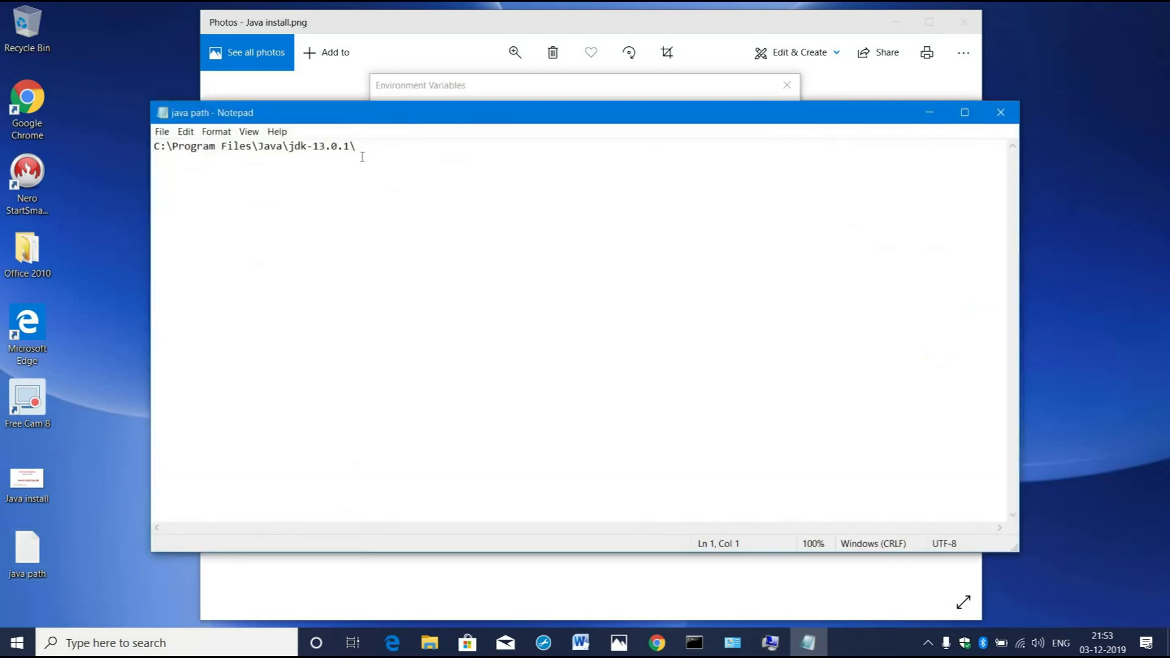
left_click_drag(356, 146, 154, 147)
right_click(180, 146)
left_click(224, 189)
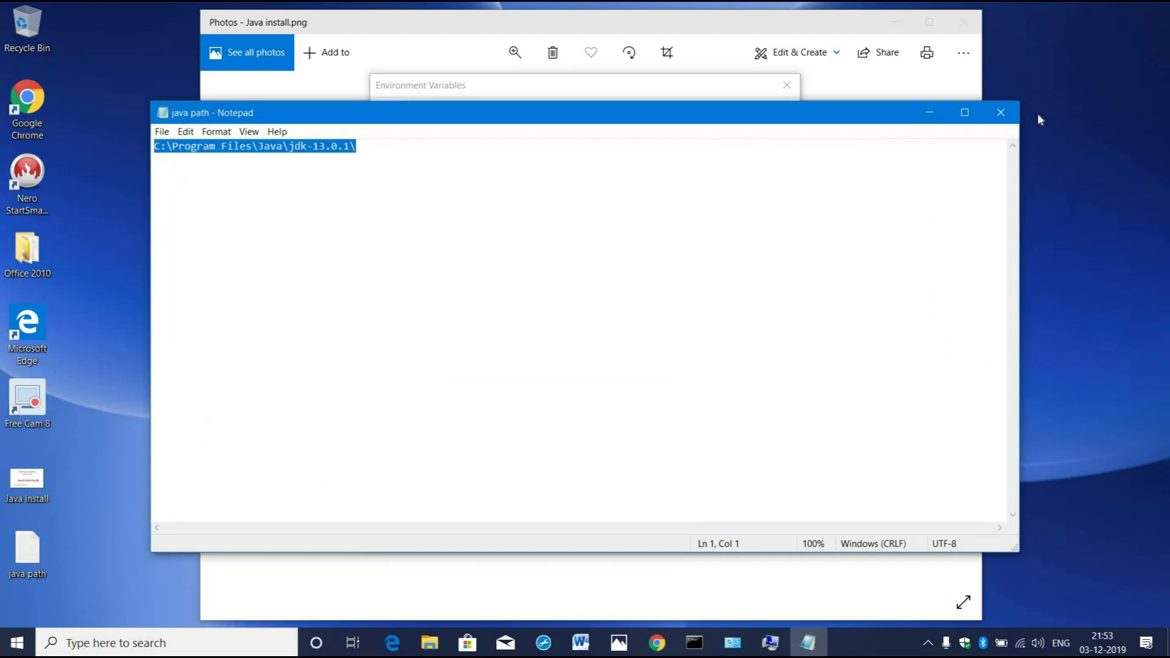
left_click(1000, 116)
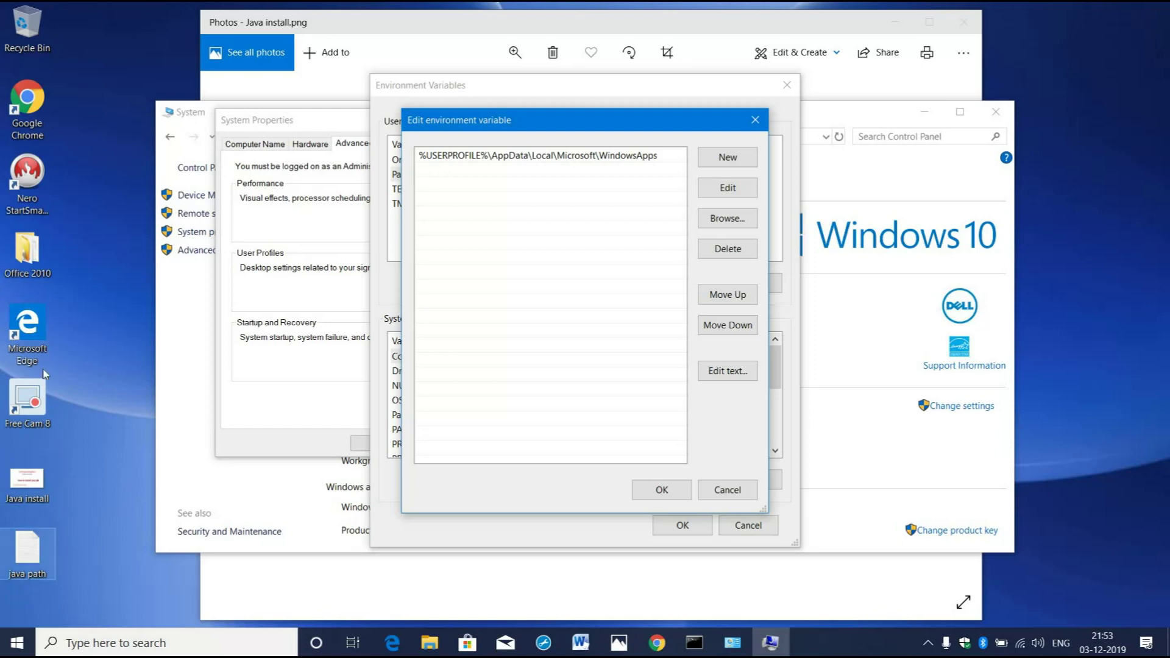
Browse in File Explorer to the JDK's bin folder at C:\Program Files\Java\jdk-13.0.1\bin
left_click(21, 263)
double_click(23, 262)
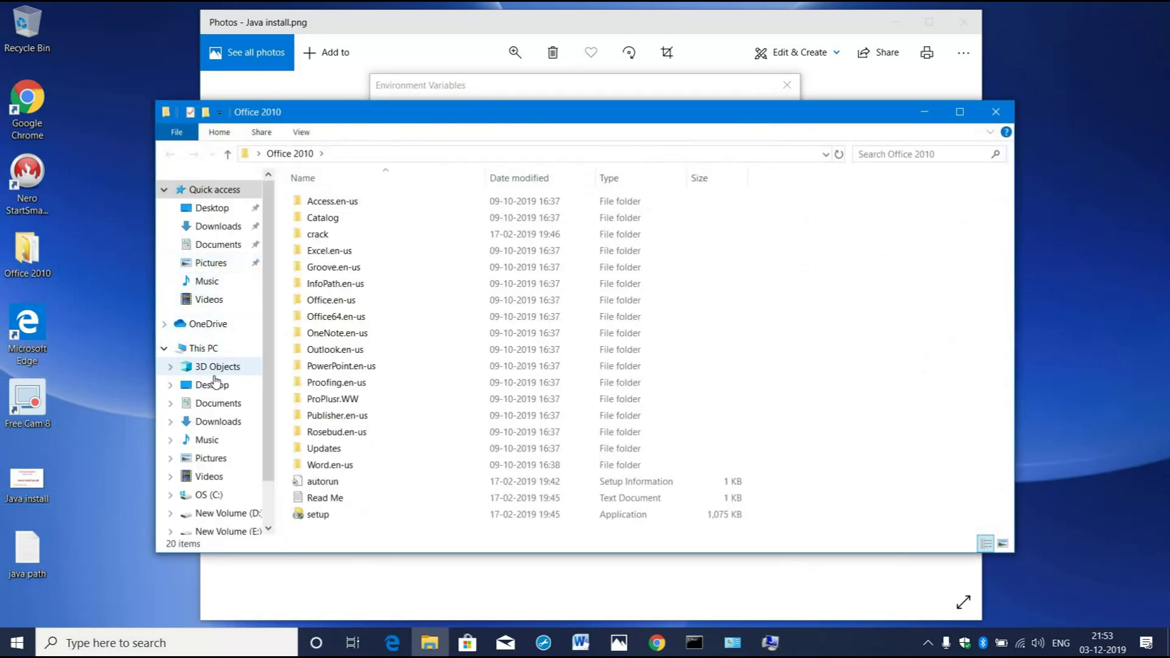
left_click(207, 497)
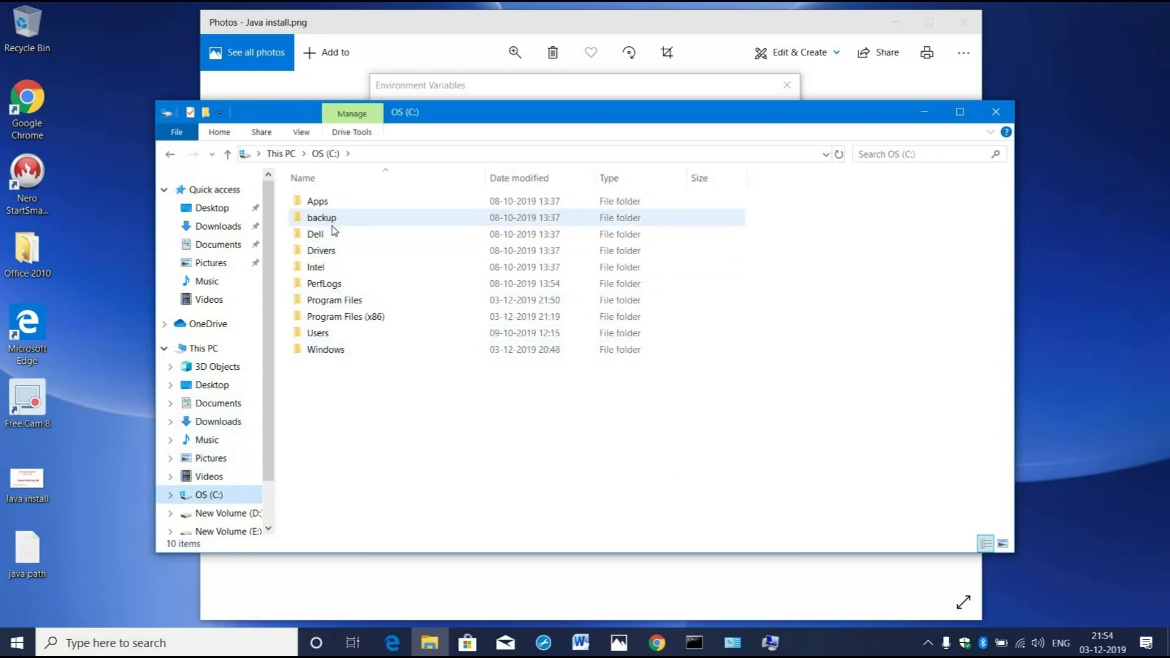
double_click(339, 300)
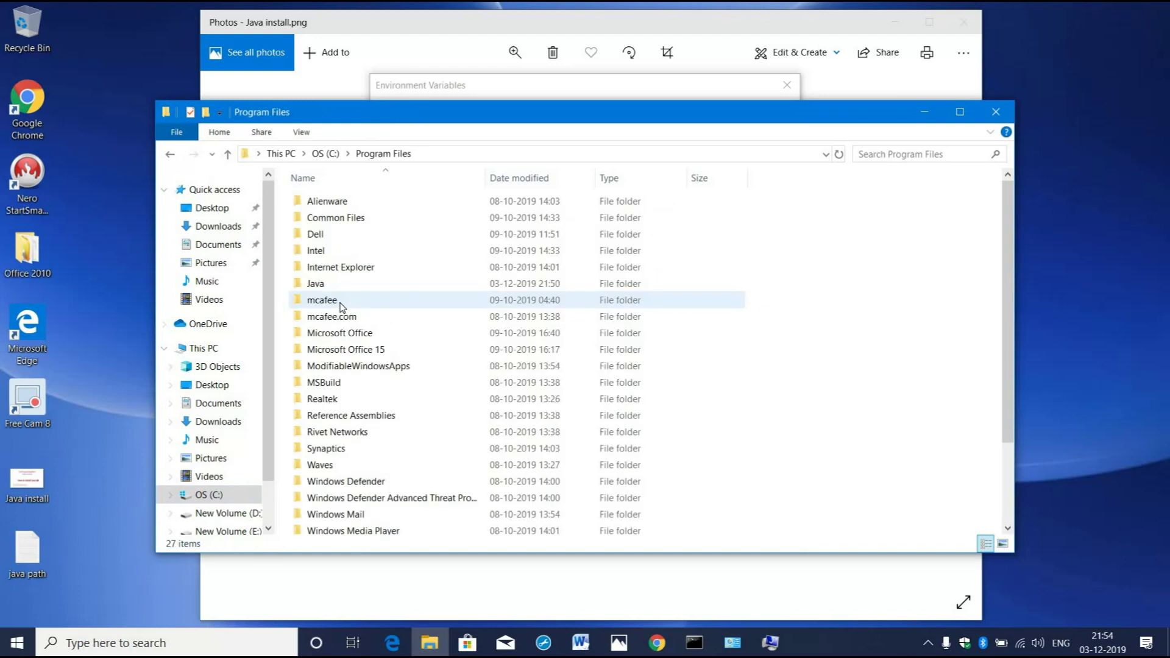
double_click(316, 285)
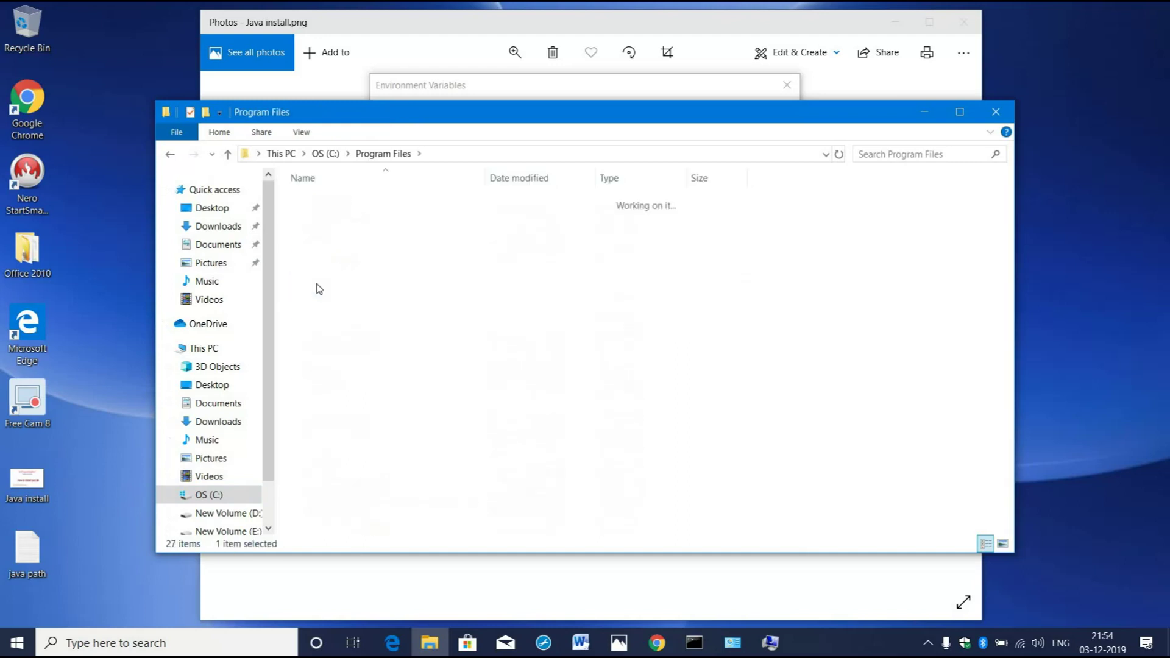
double_click(326, 207)
double_click(322, 204)
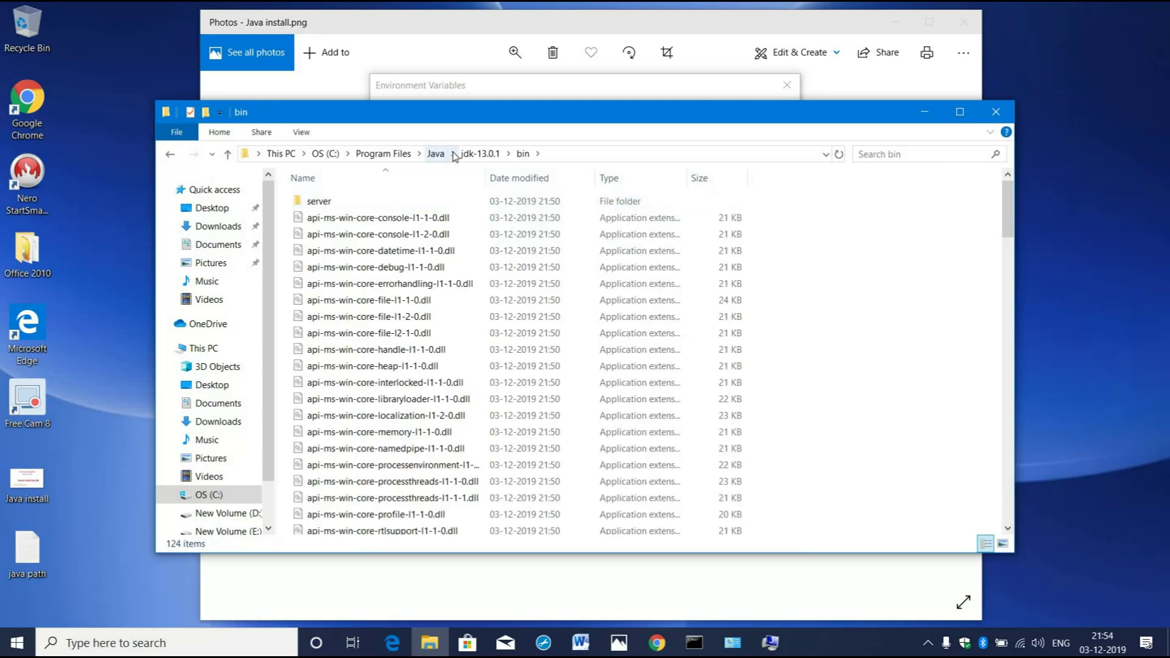
Copy the bin folder's full path, C:\Program Files\Java\jdk-13.0.1\bin, from File Explorer
left_click(508, 154)
left_click(532, 168)
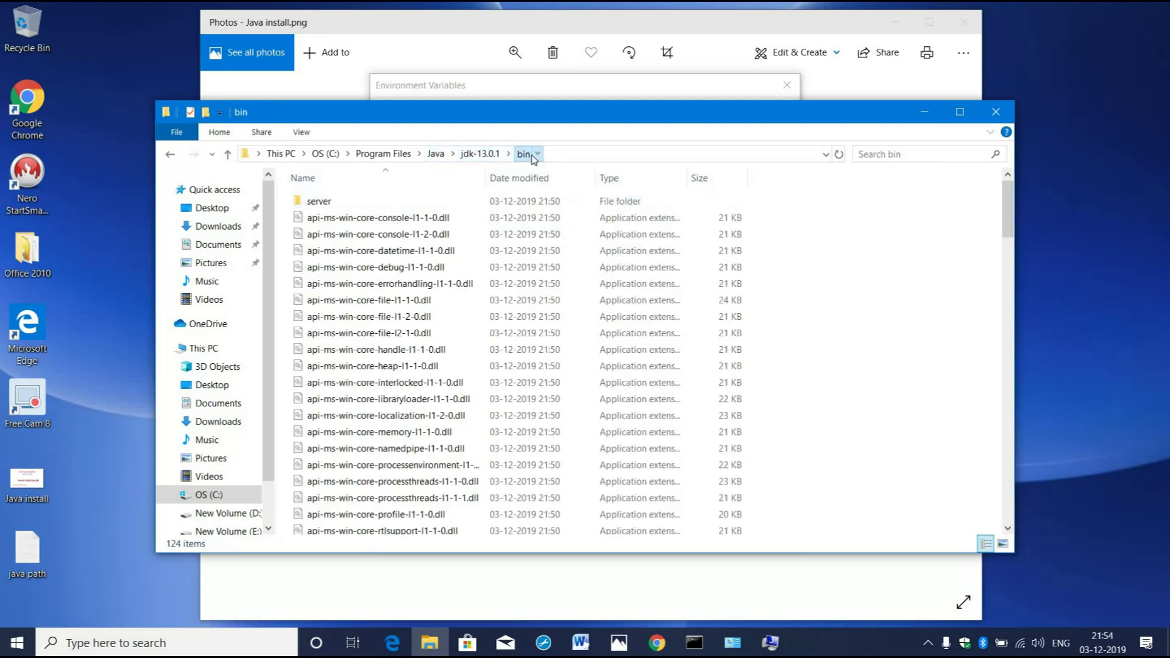
left_click(539, 154)
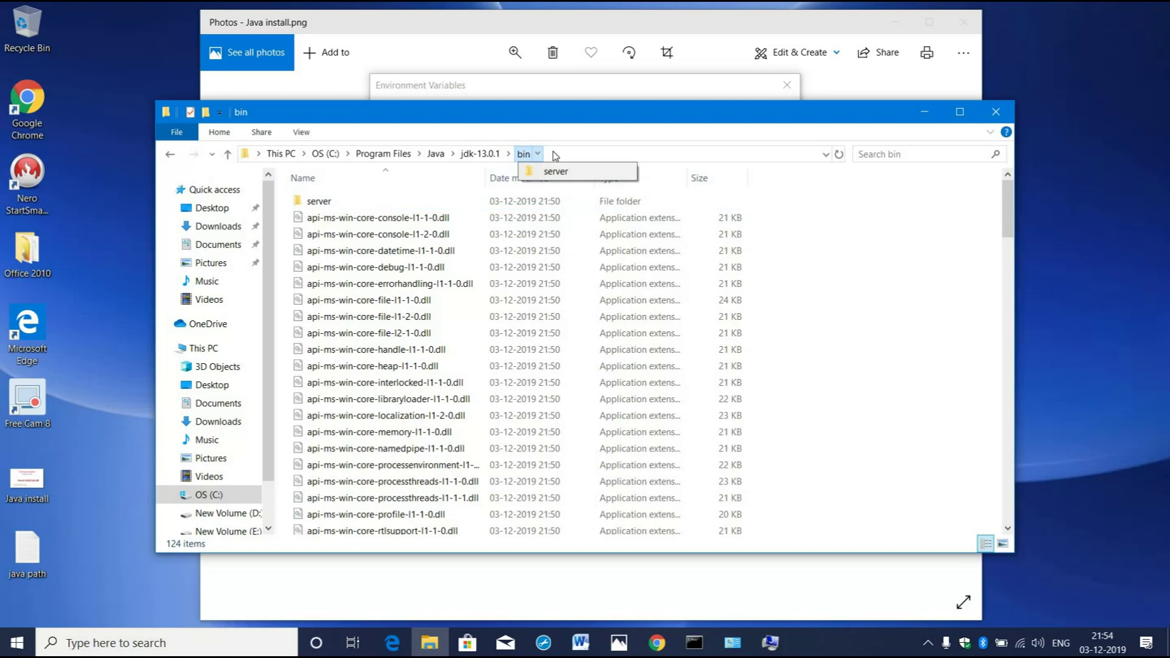
left_click(553, 153)
left_click_drag(245, 153, 414, 155)
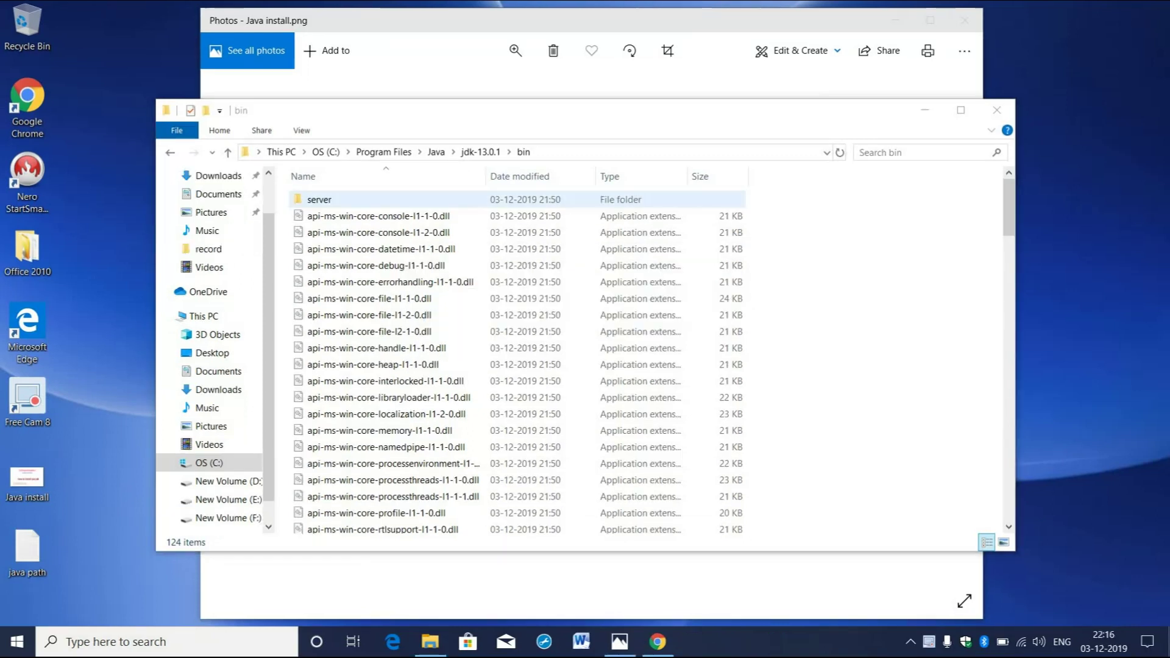
left_click(414, 157)
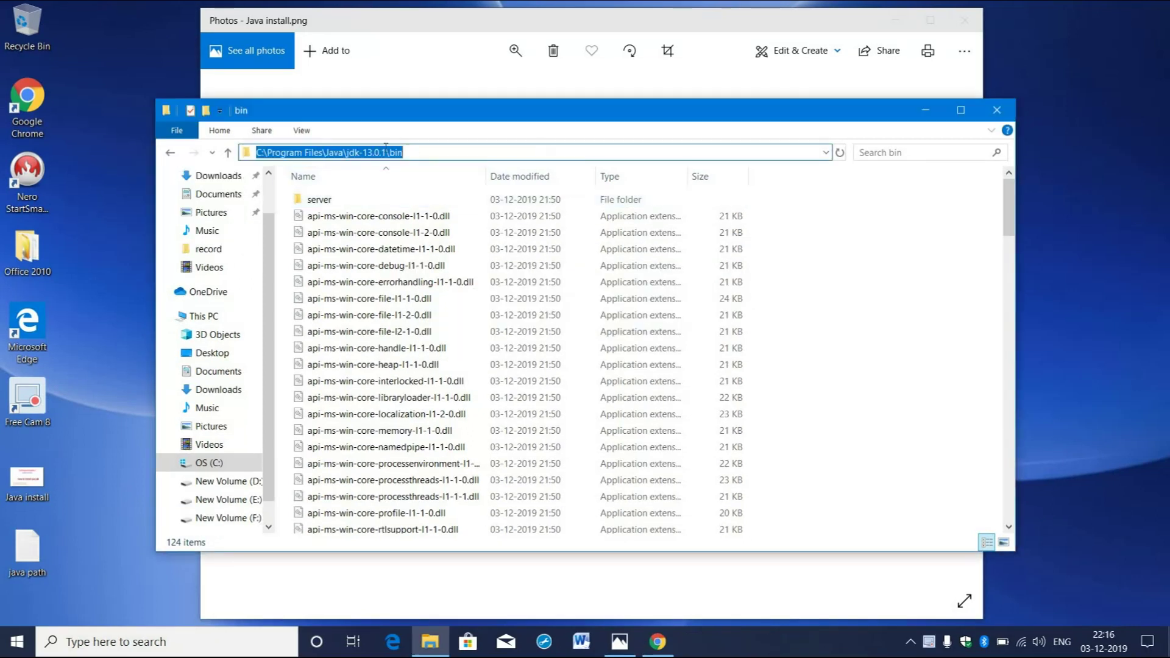
right_click(385, 156)
left_click(417, 195)
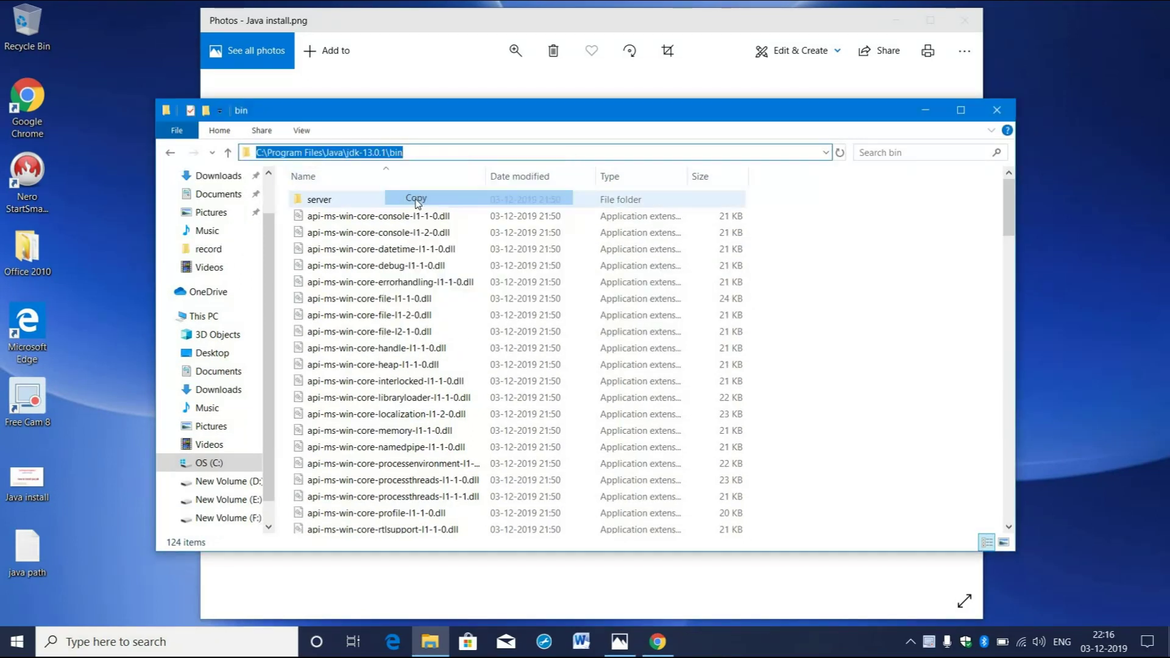
Open the Environment Variables dialog through the Control Panel's System page and its advanced system settings
left_click(144, 640)
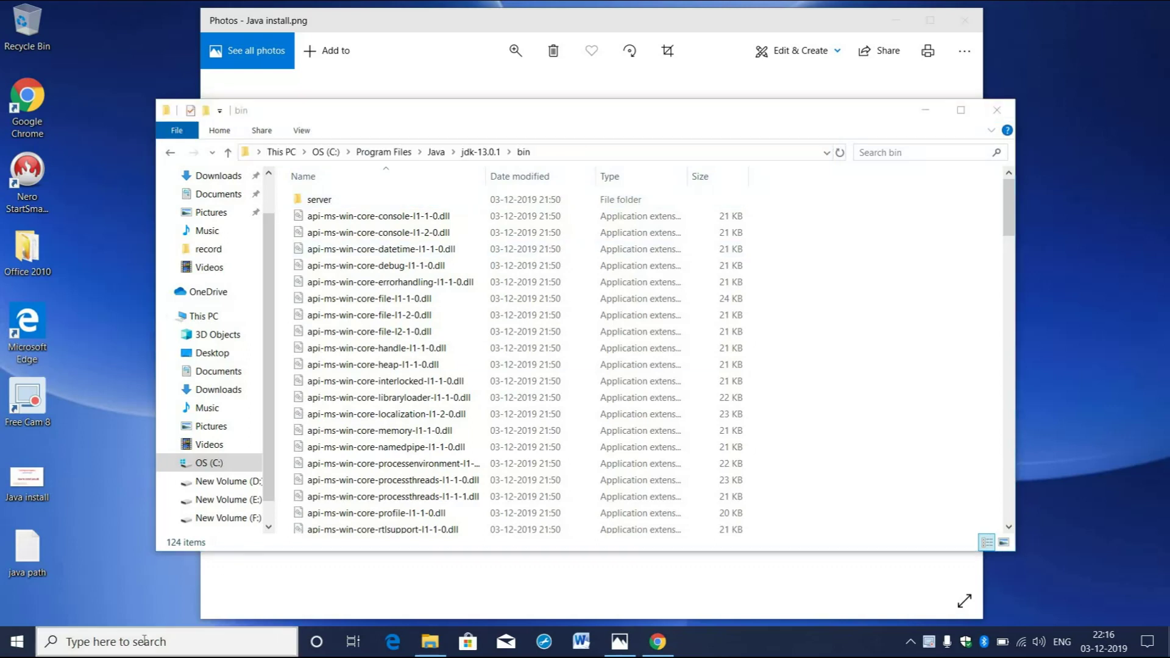
type("con")
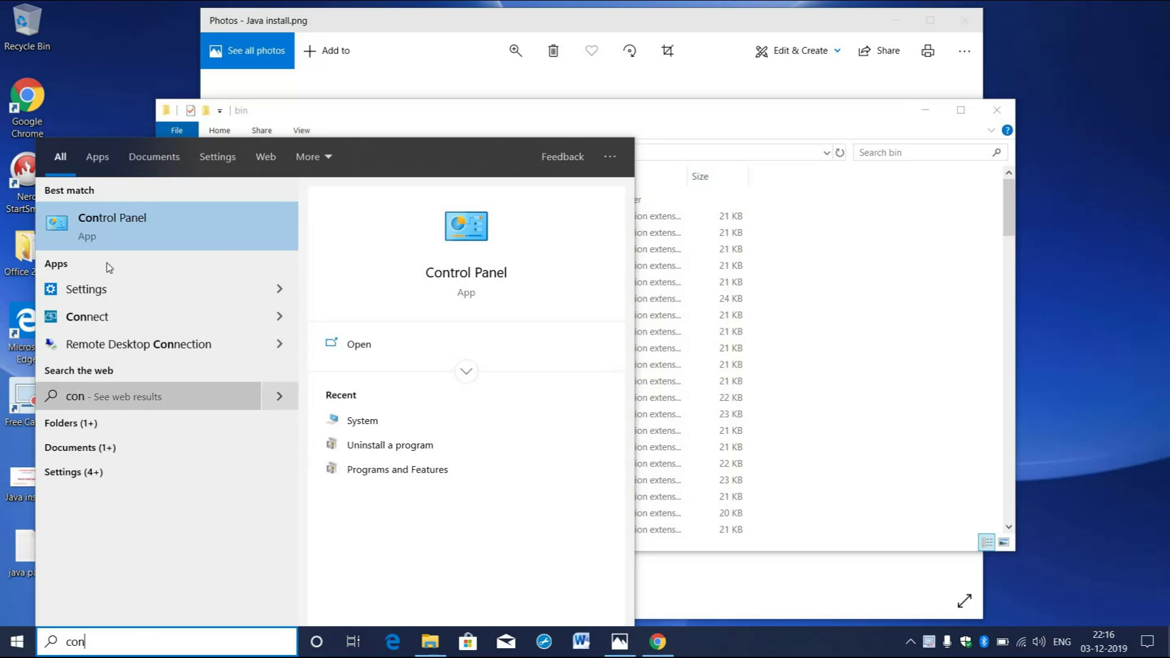
left_click(232, 221)
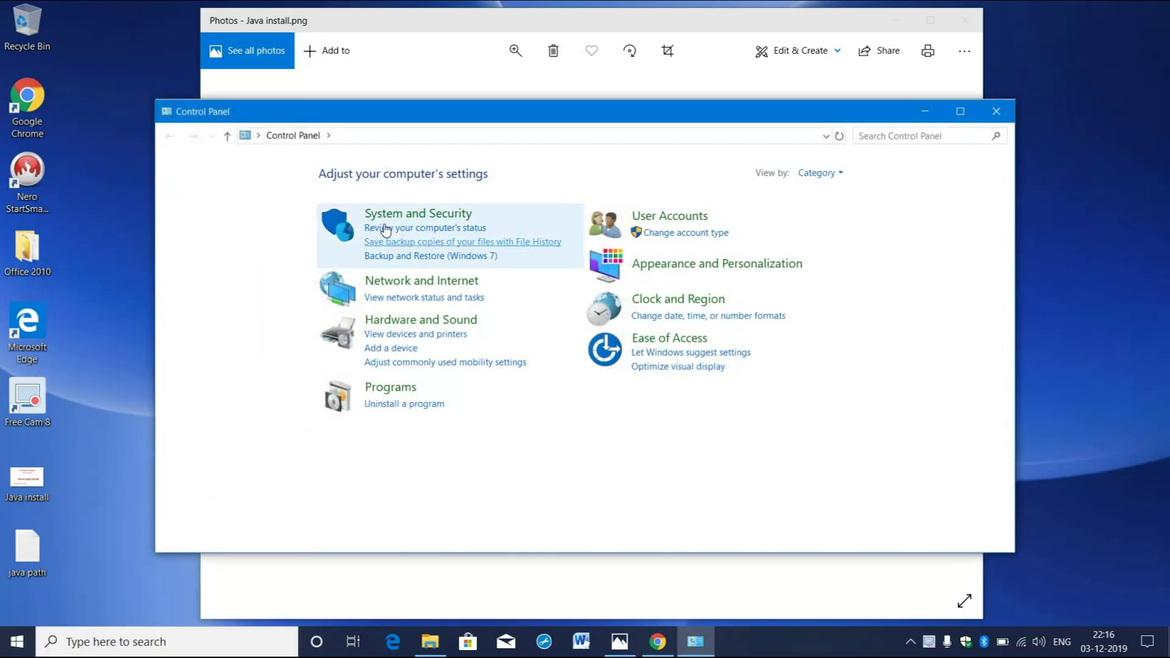
left_click(379, 217)
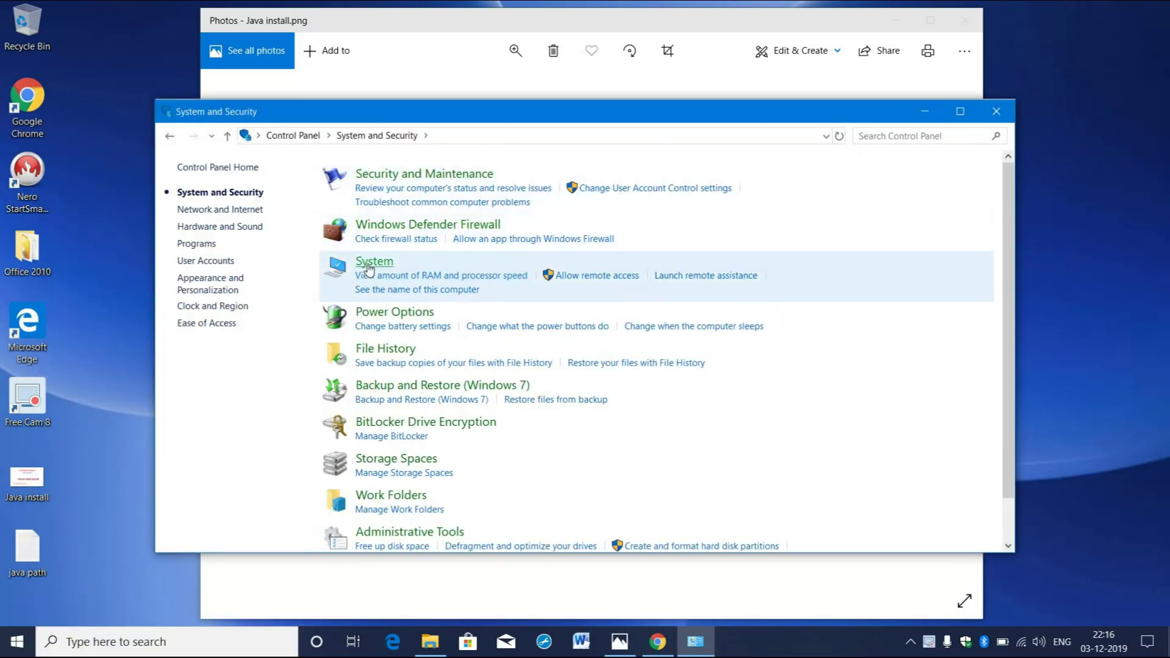
left_click(368, 269)
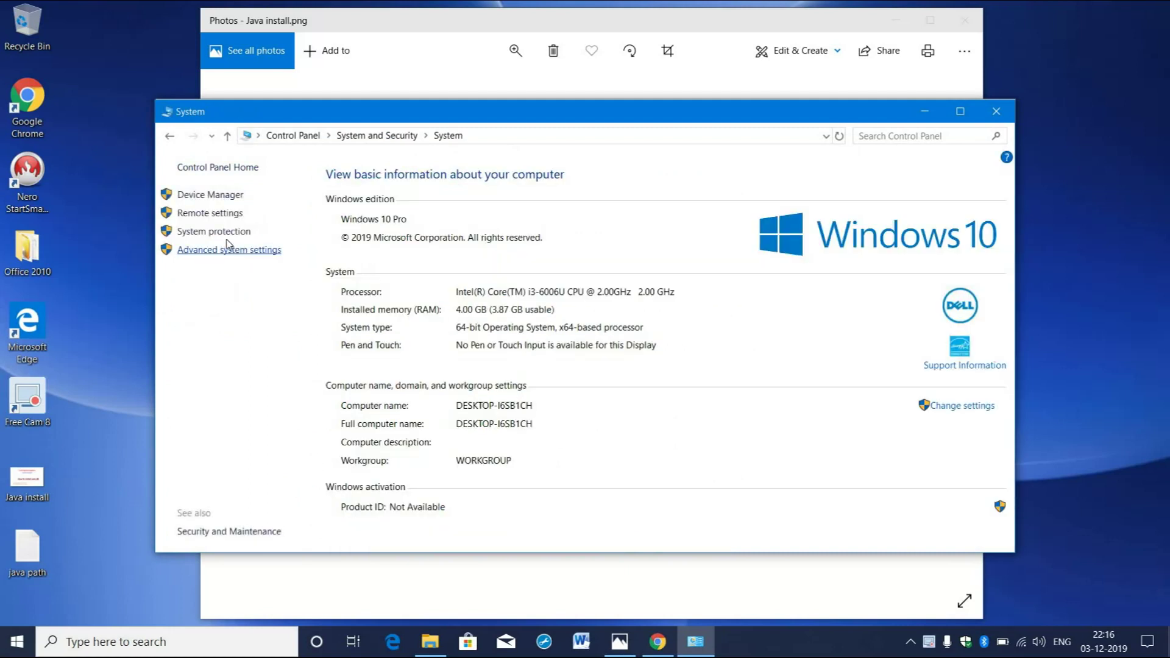
left_click(231, 250)
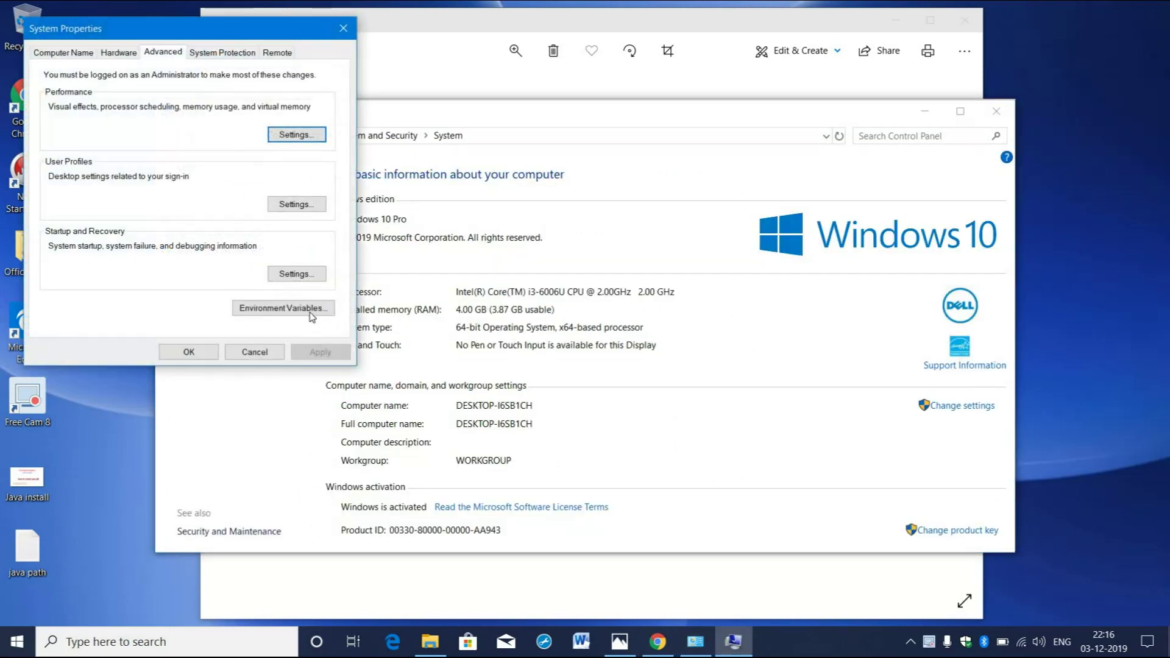
left_click(308, 307)
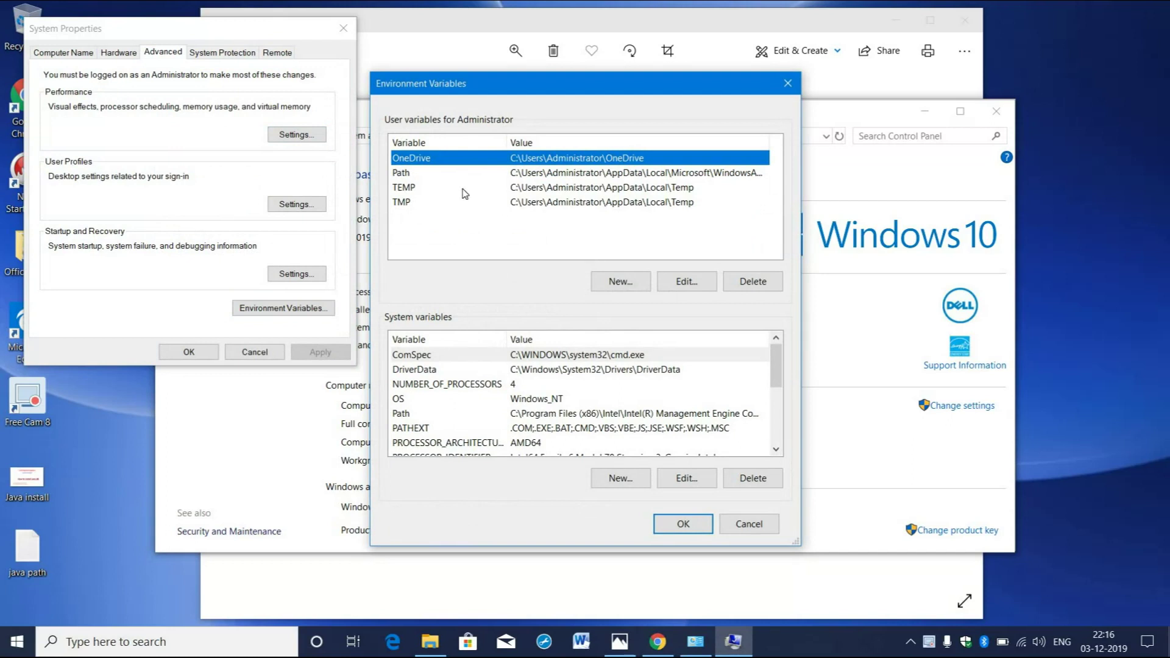
Add C:\Program Files\Java\jdk-13.0.1\bin as a new entry in the user variable Path and save the environment variables
double_click(442, 174)
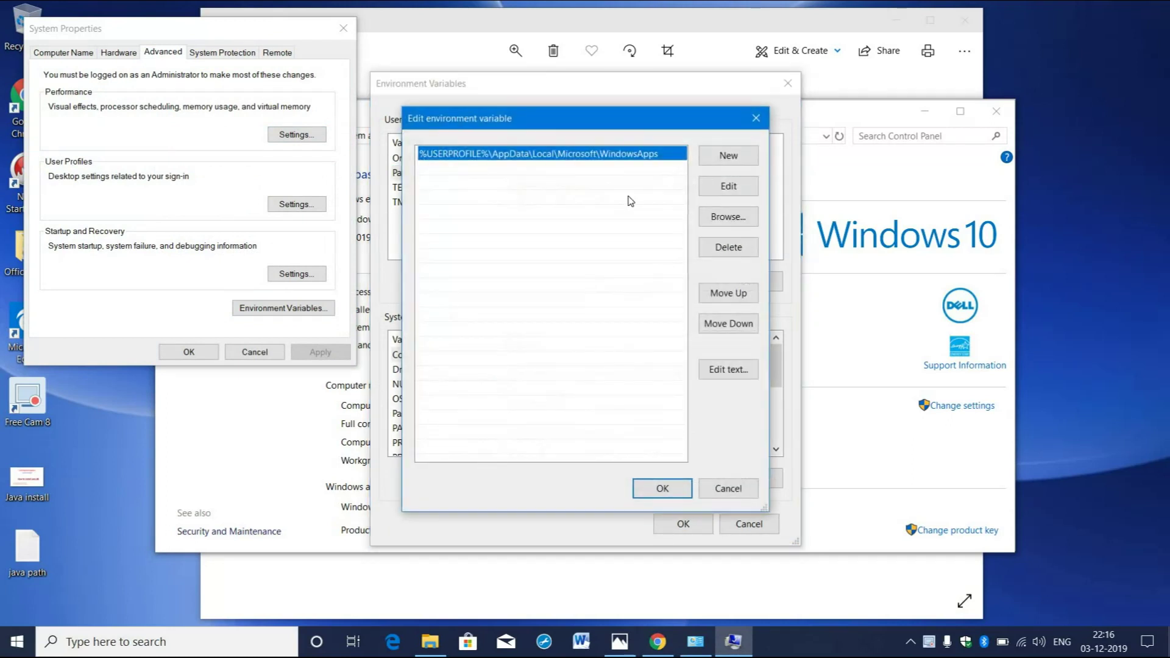
left_click(715, 160)
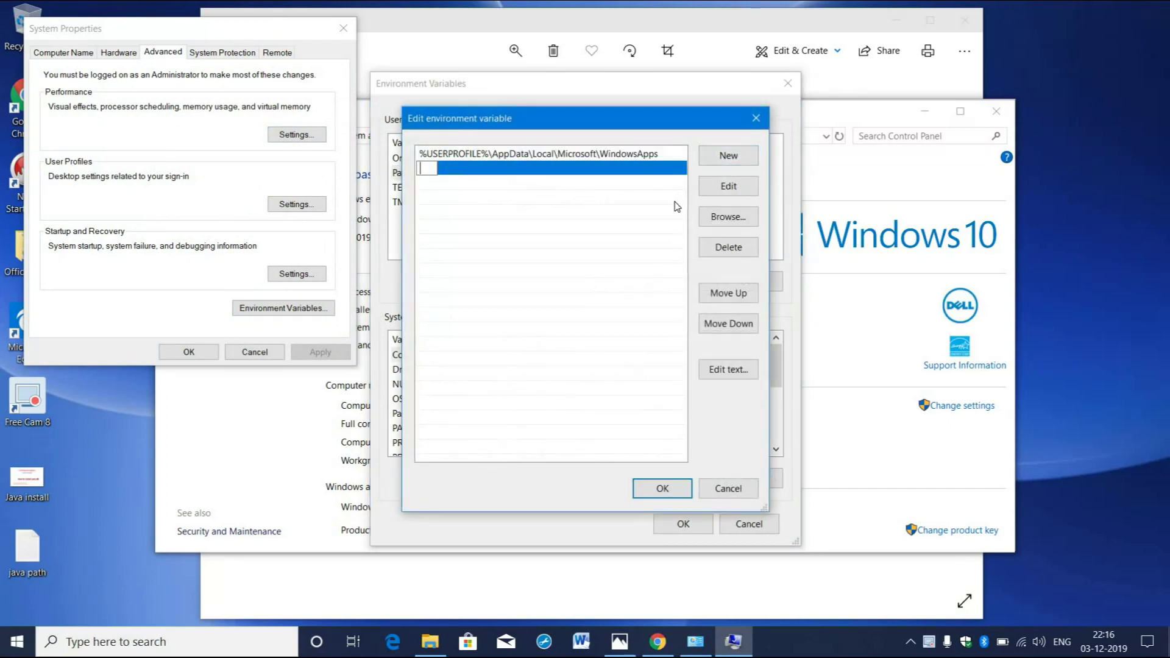
key("ctrl+v")
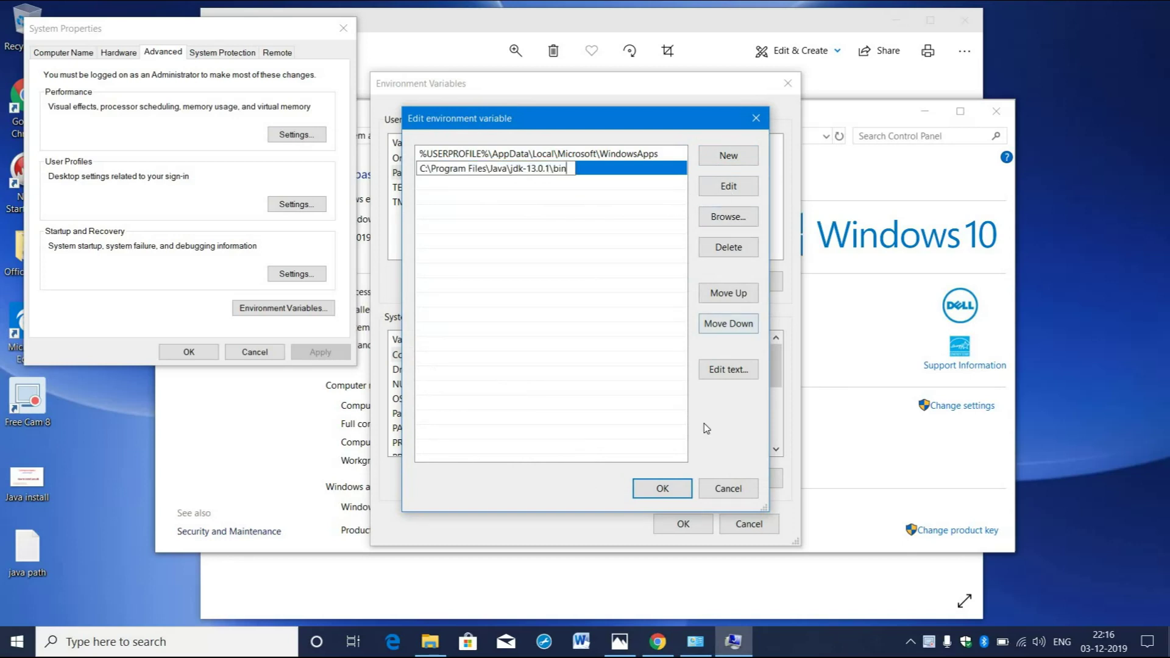
left_click(669, 489)
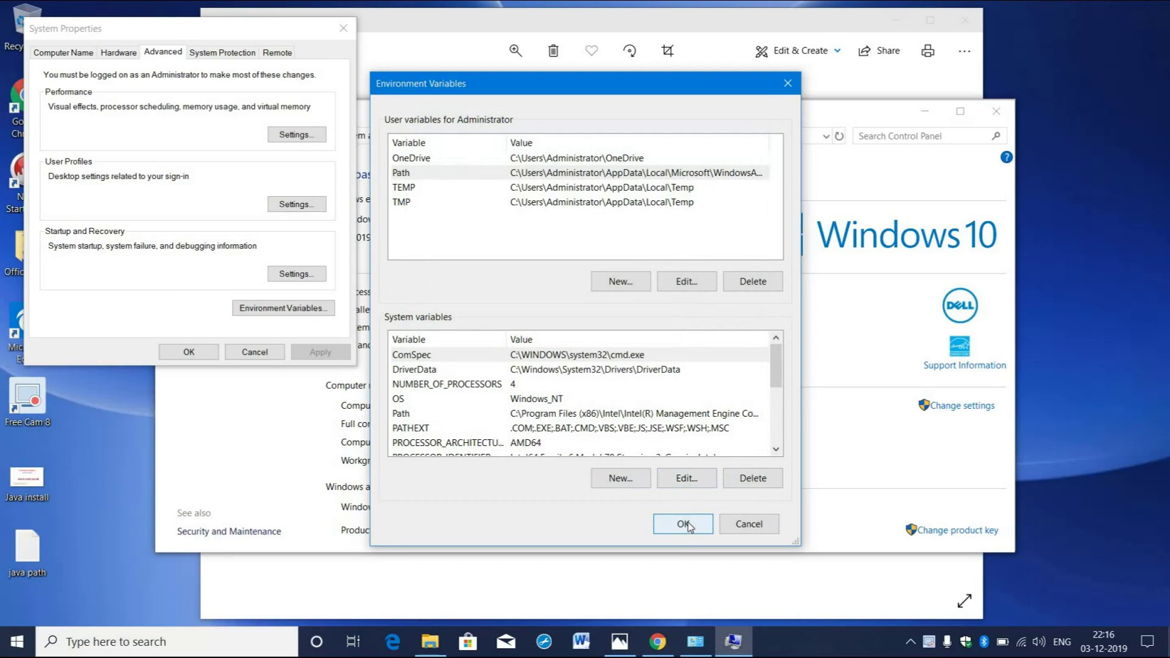
left_click(683, 523)
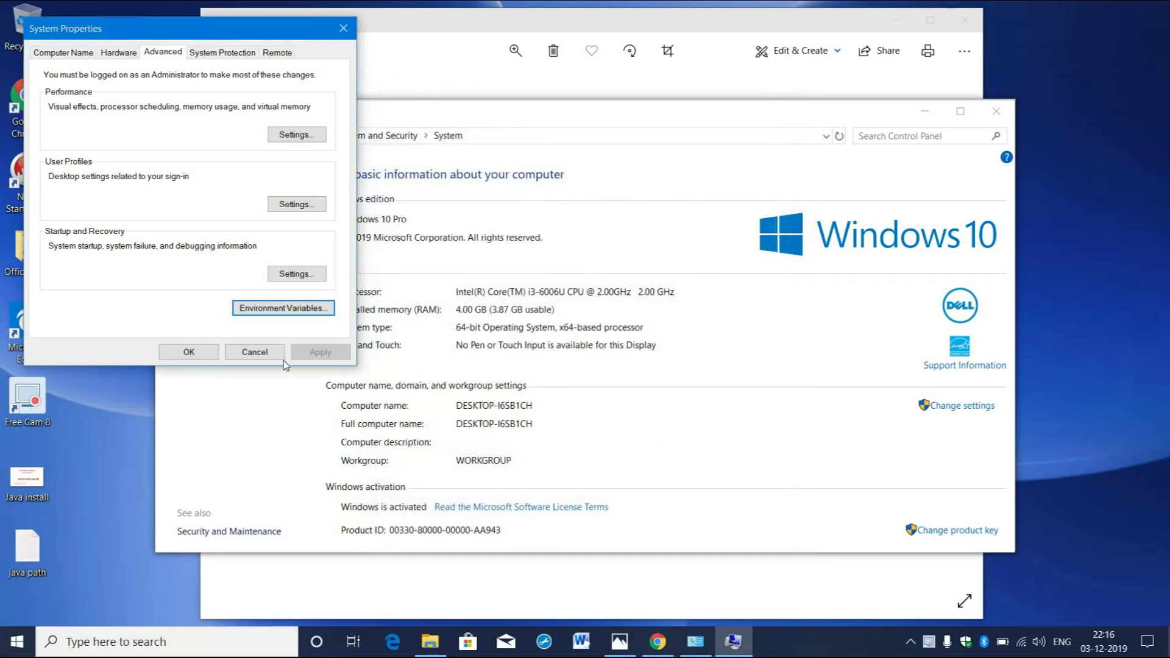
Confirm System Properties and close the System window and the File Explorer window of the bin folder
left_click(200, 357)
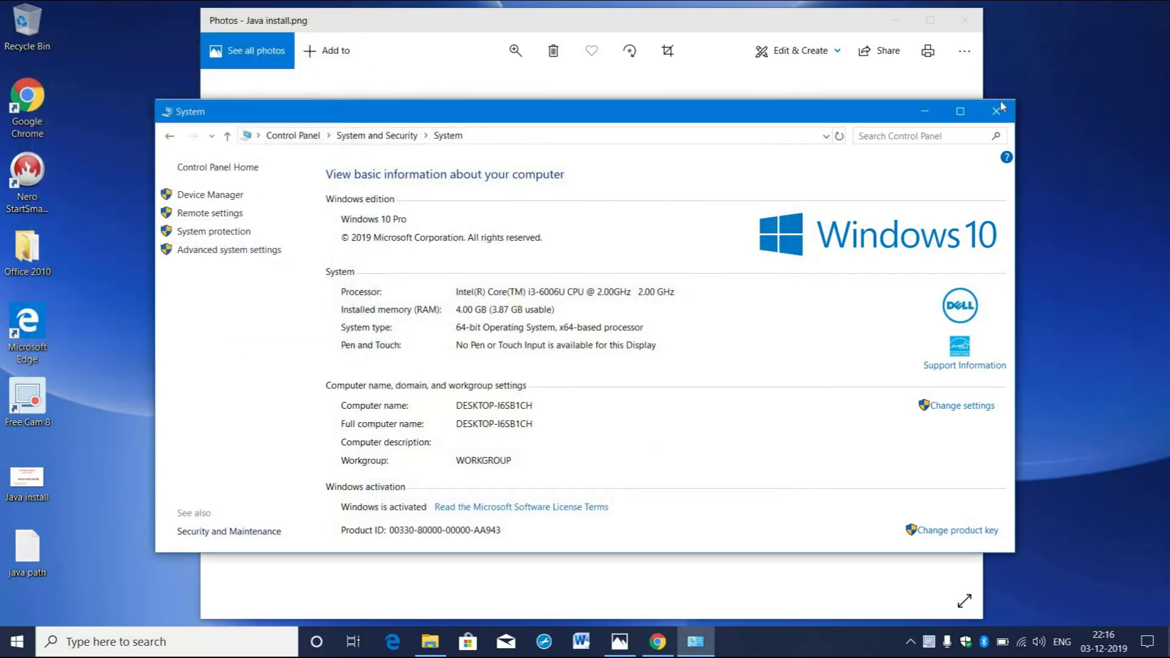
left_click(1000, 110)
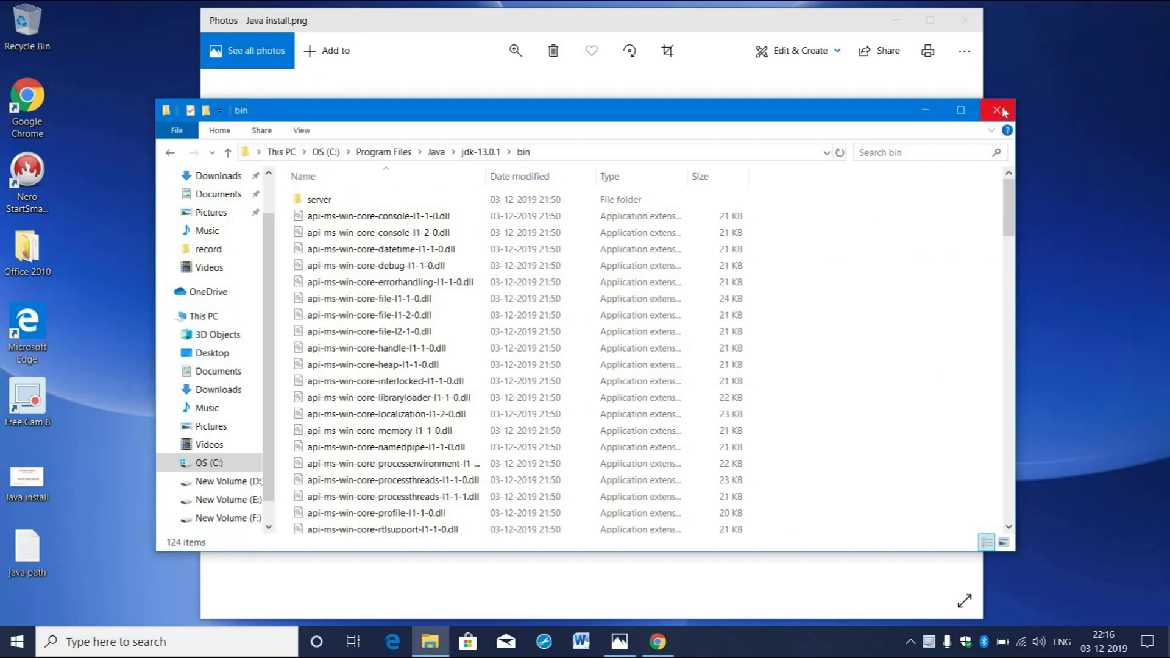
left_click(1001, 110)
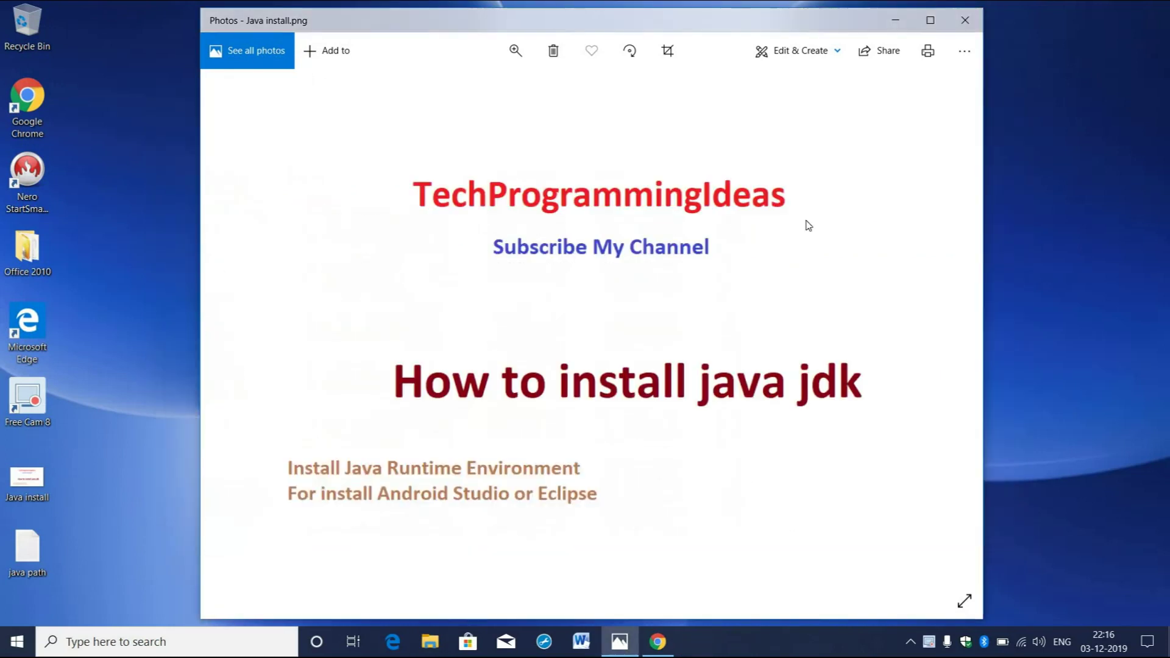
Search Windows for Command Prompt and run it as administrator
left_click(265, 641)
type("com")
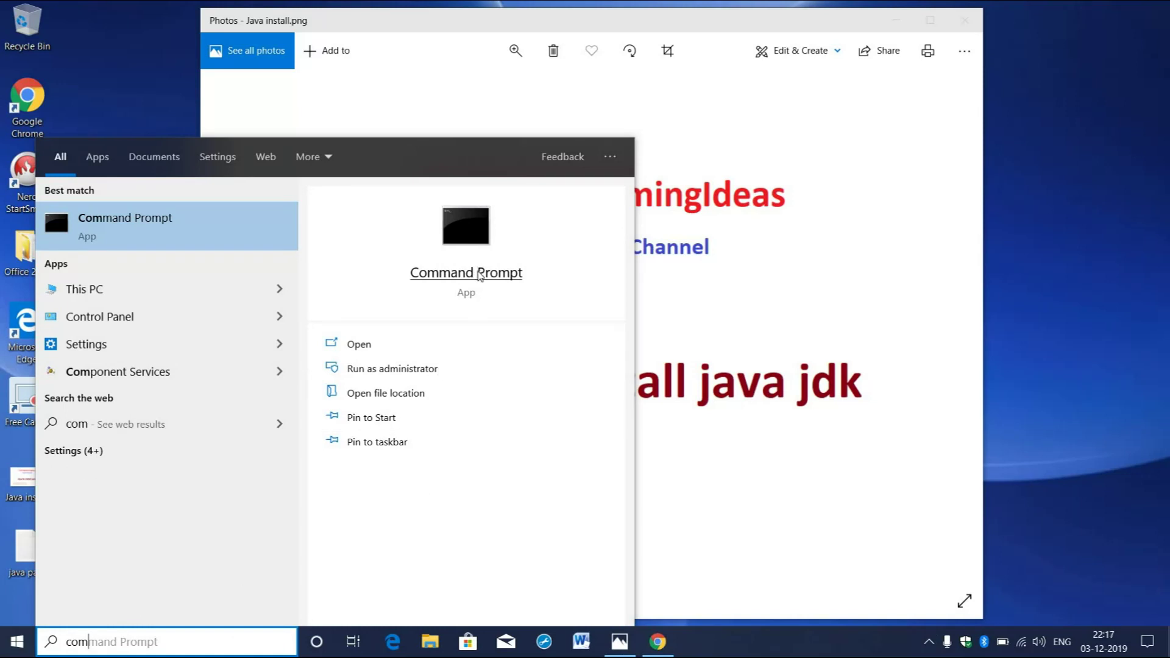
right_click(466, 224)
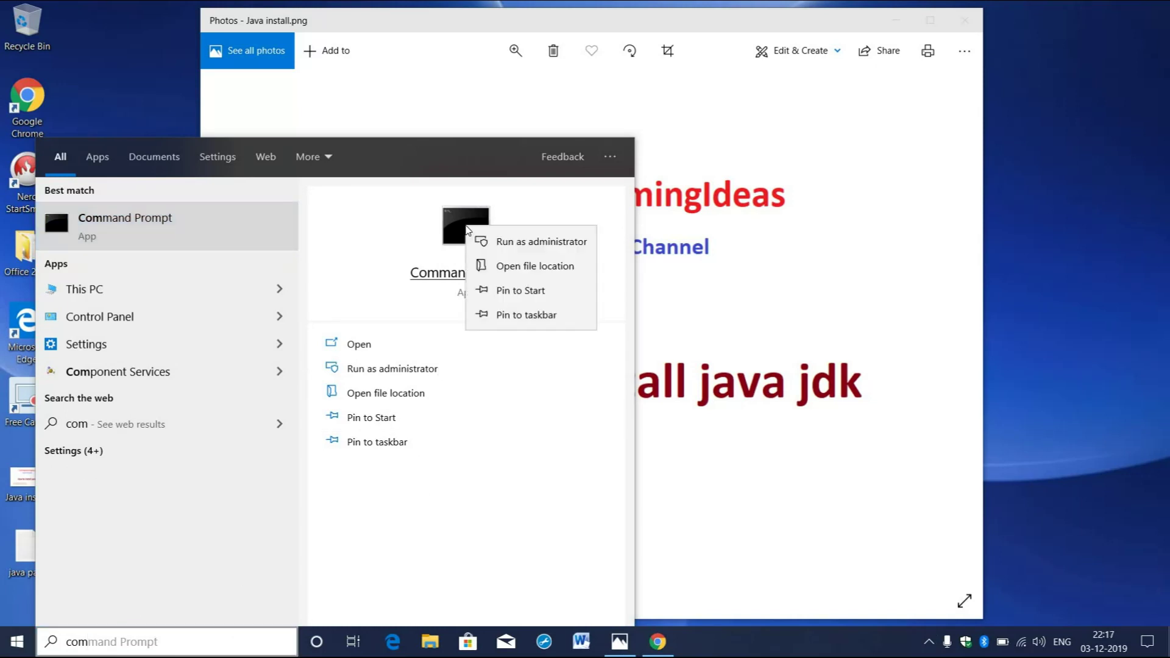
left_click(507, 244)
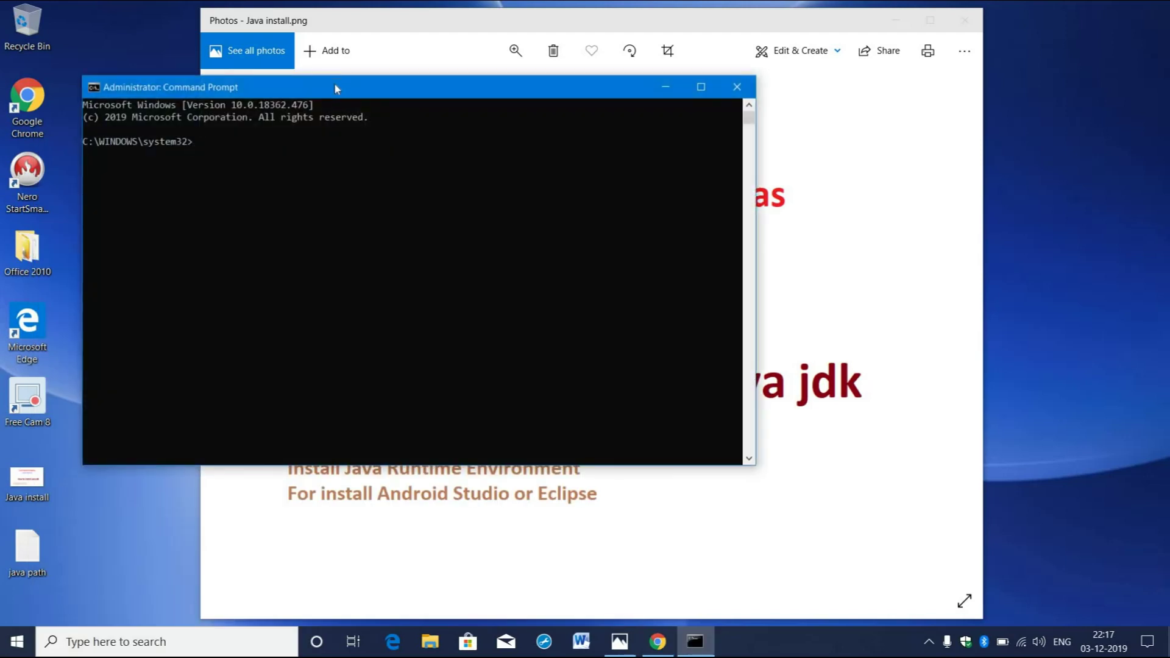
Check the installed Java version with java --version in Command Prompt, and bring the Java install.png picture back to the front
left_click_drag(334, 83, 348, 95)
type("j")
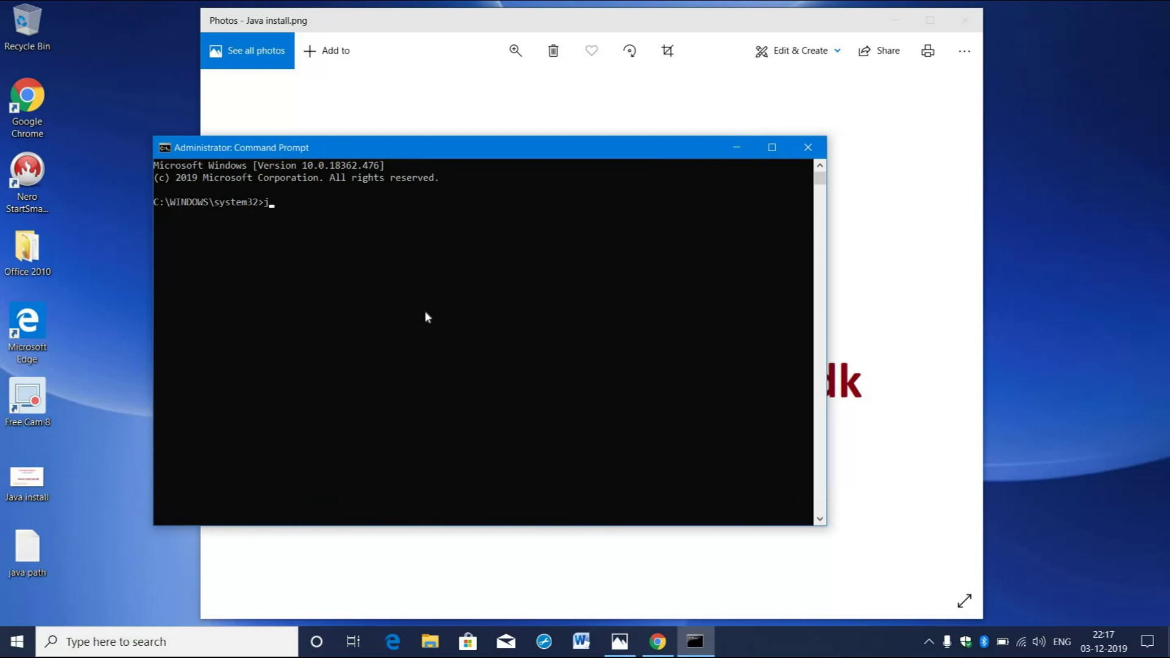
type("ava --version")
key("Return")
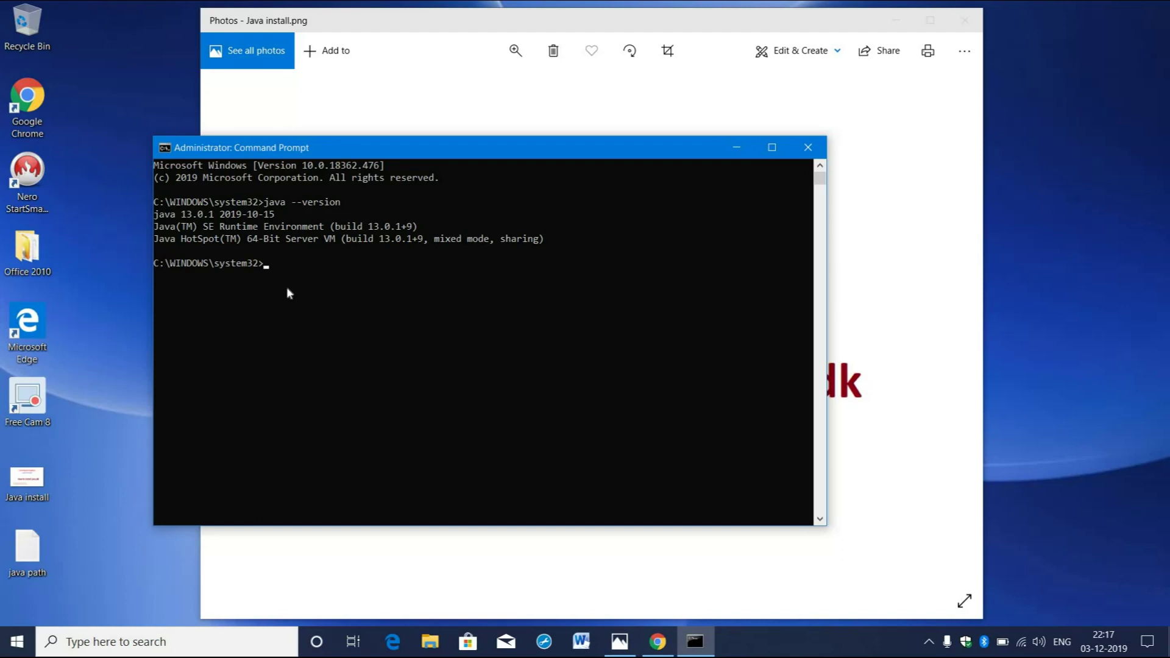
left_click(905, 190)
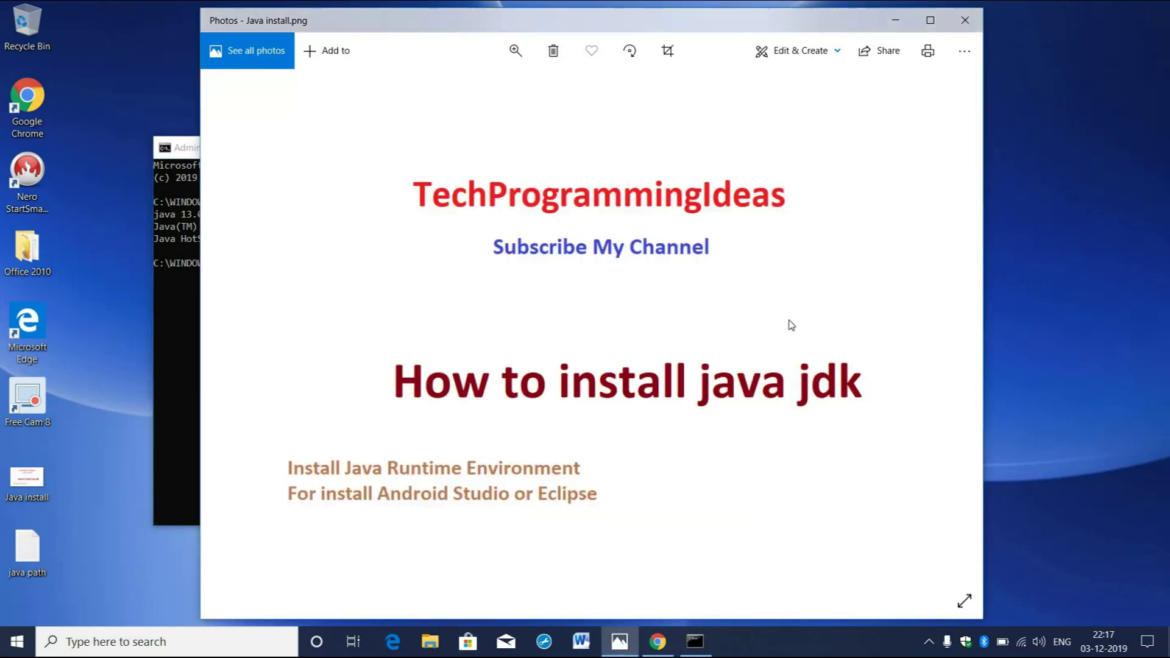